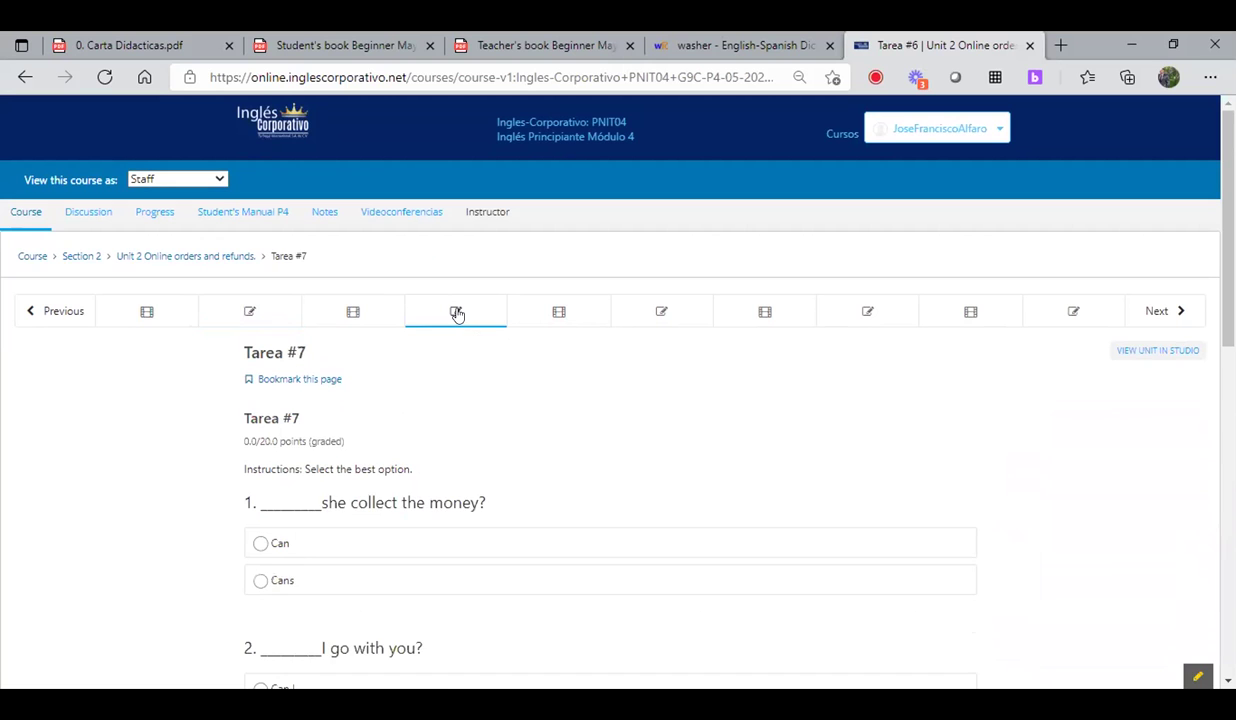
Look over the Tarea #8 questions and open the Tarea #9 exercise in Unit 2
scroll(491, 520, down, 1)
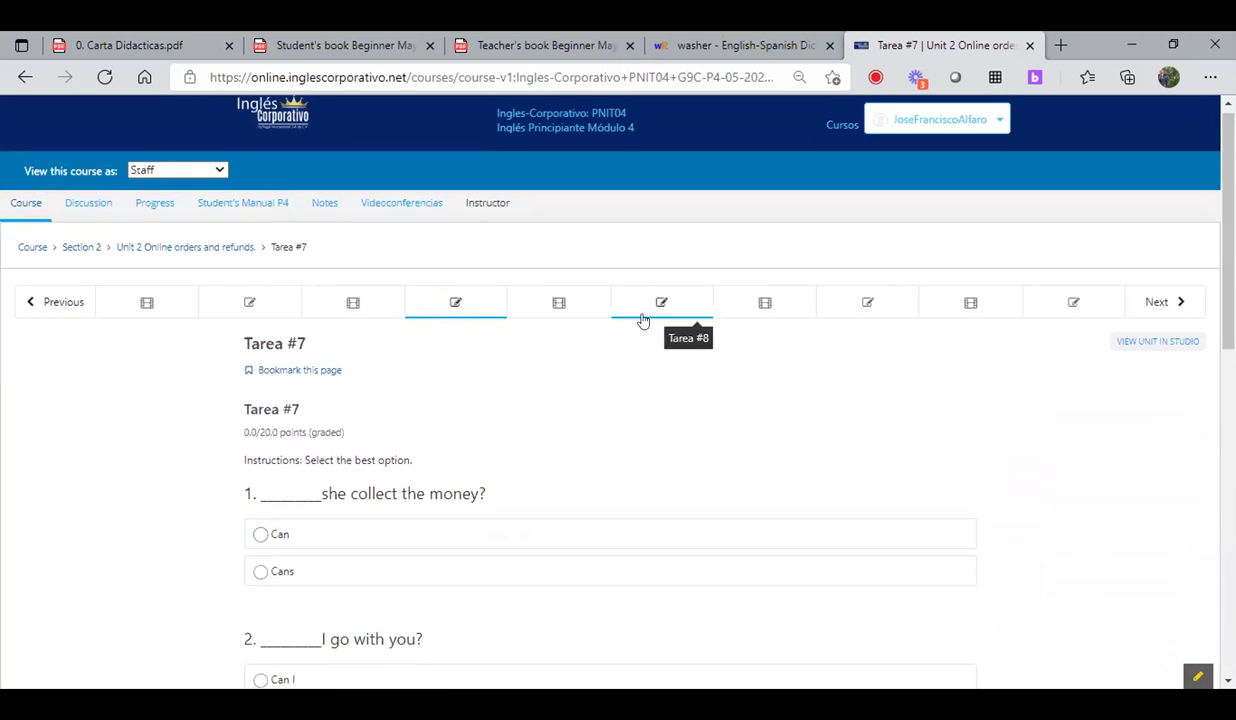
click(661, 303)
scroll(604, 505, down, 2)
scroll(604, 502, down, 2)
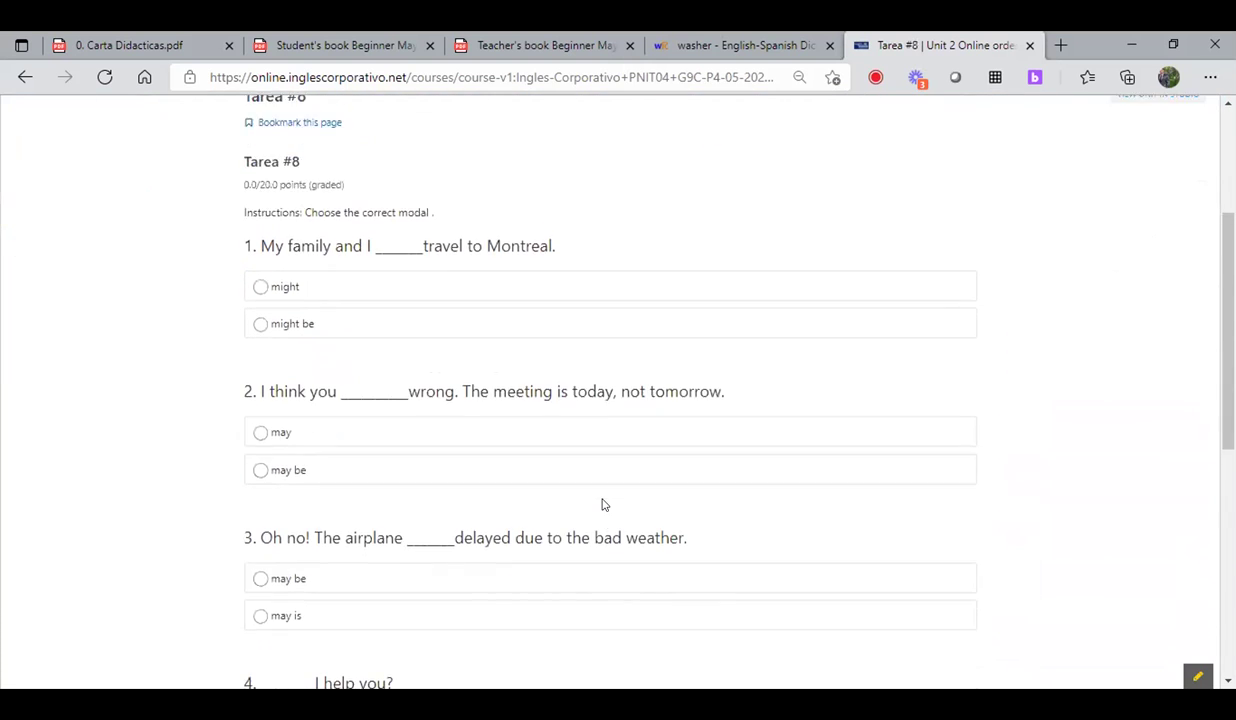
scroll(604, 502, up, 3)
click(865, 316)
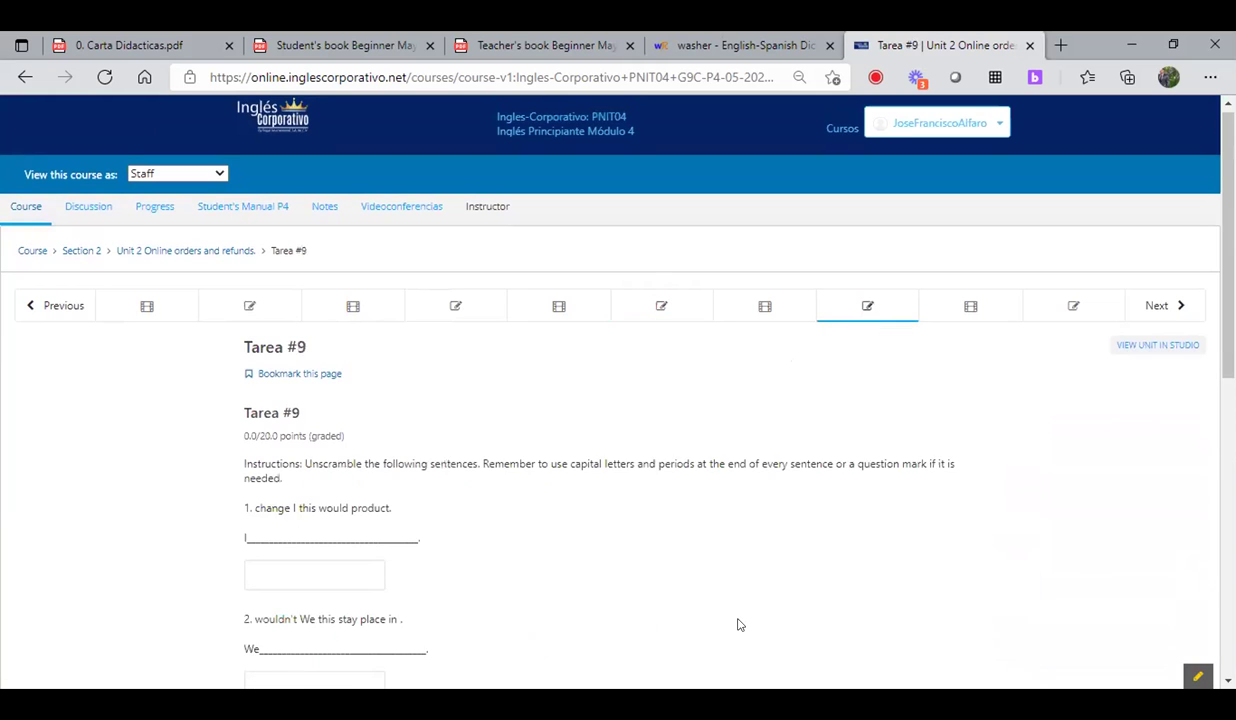
Enlarge the page and read the Tarea #9 instructions on unscrambling sentences, capital letters and ending punctuation
scroll(740, 625, down, 2)
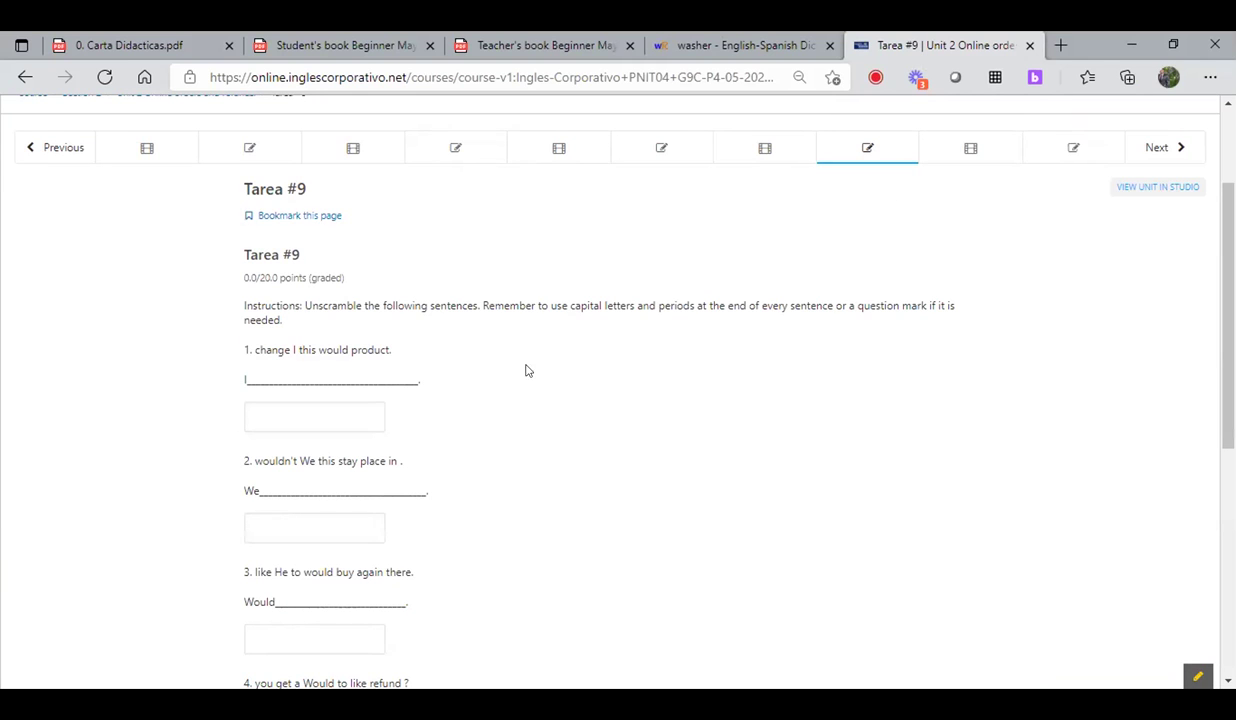
ctrl+scroll(527, 371, up, 4)
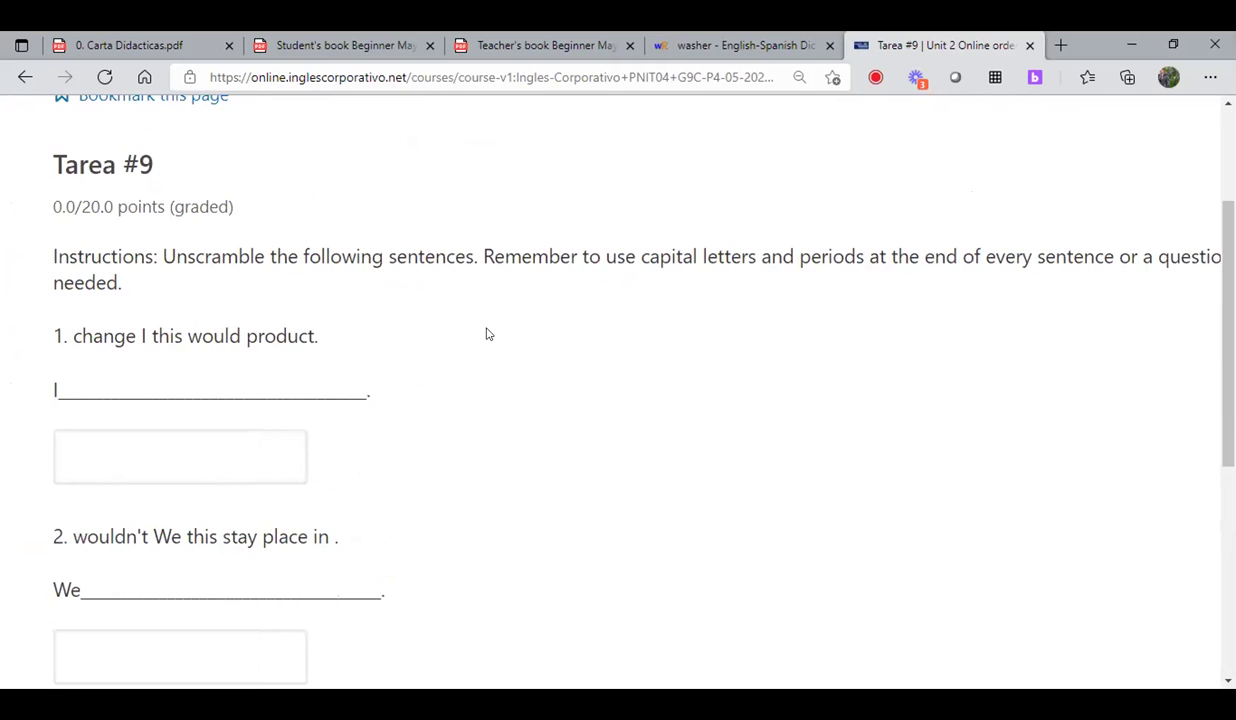
scroll(473, 334, right, 2)
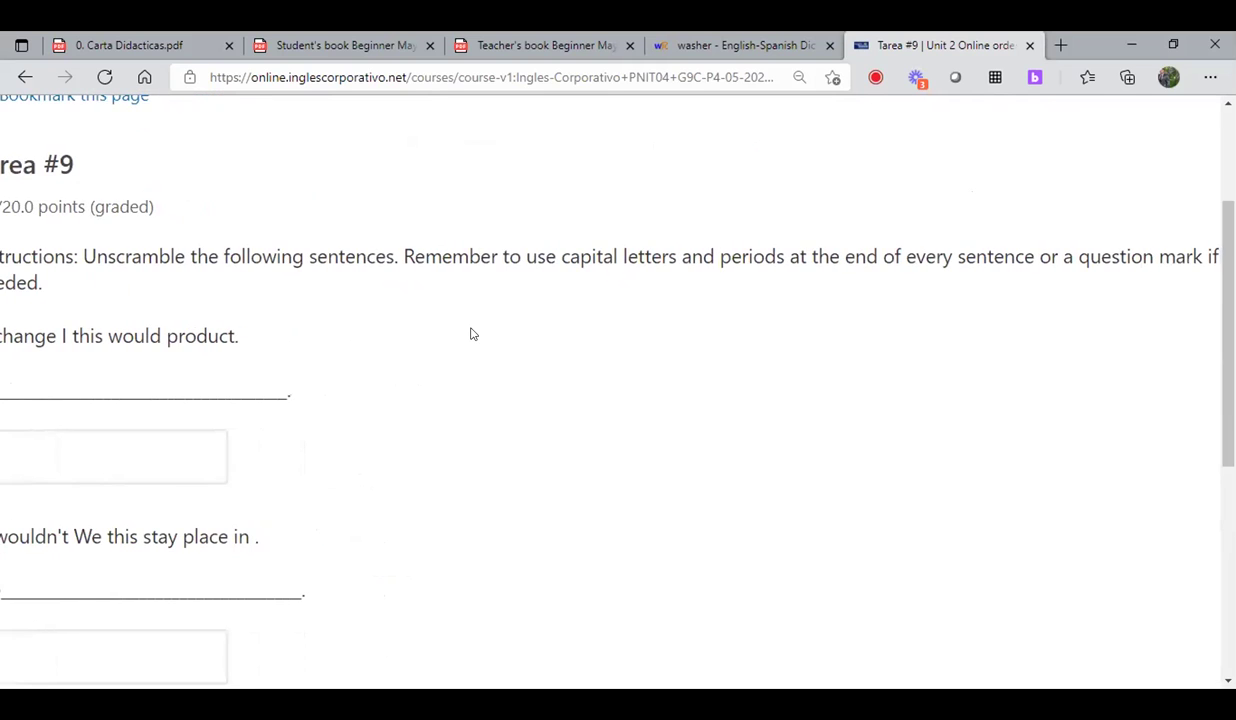
scroll(709, 334, right, 2)
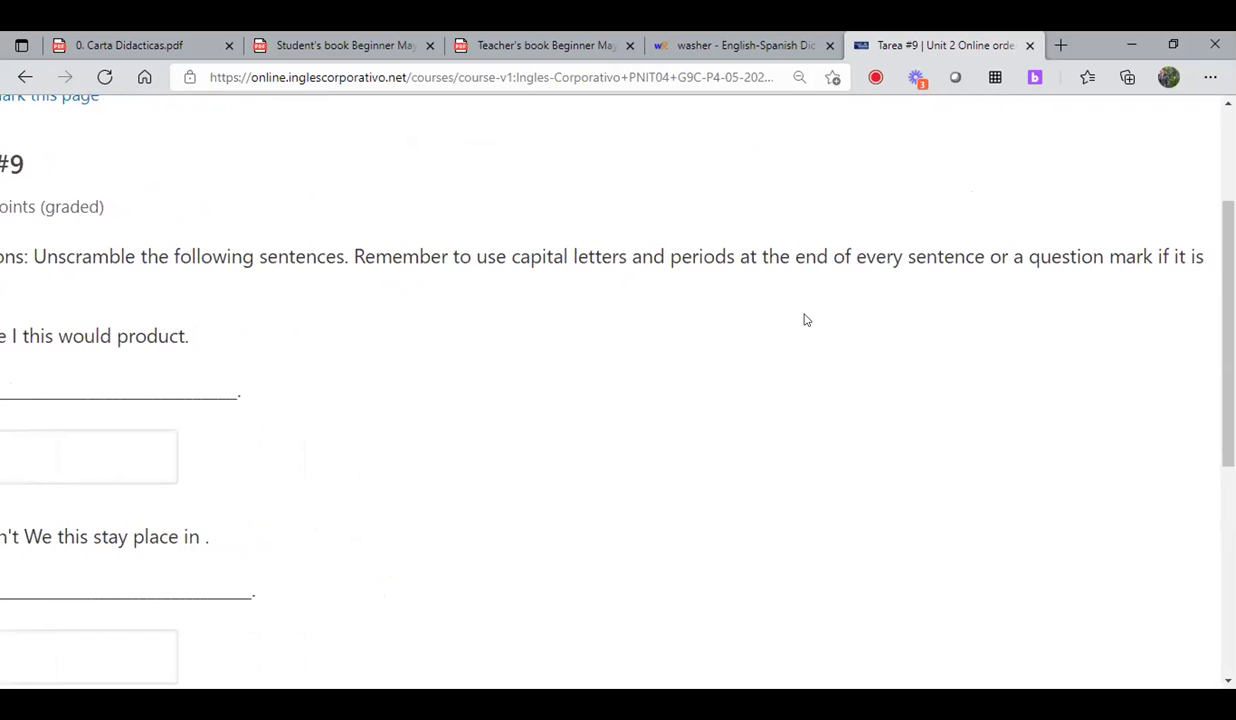
scroll(803, 320, right, 2)
scroll(806, 320, left, 6)
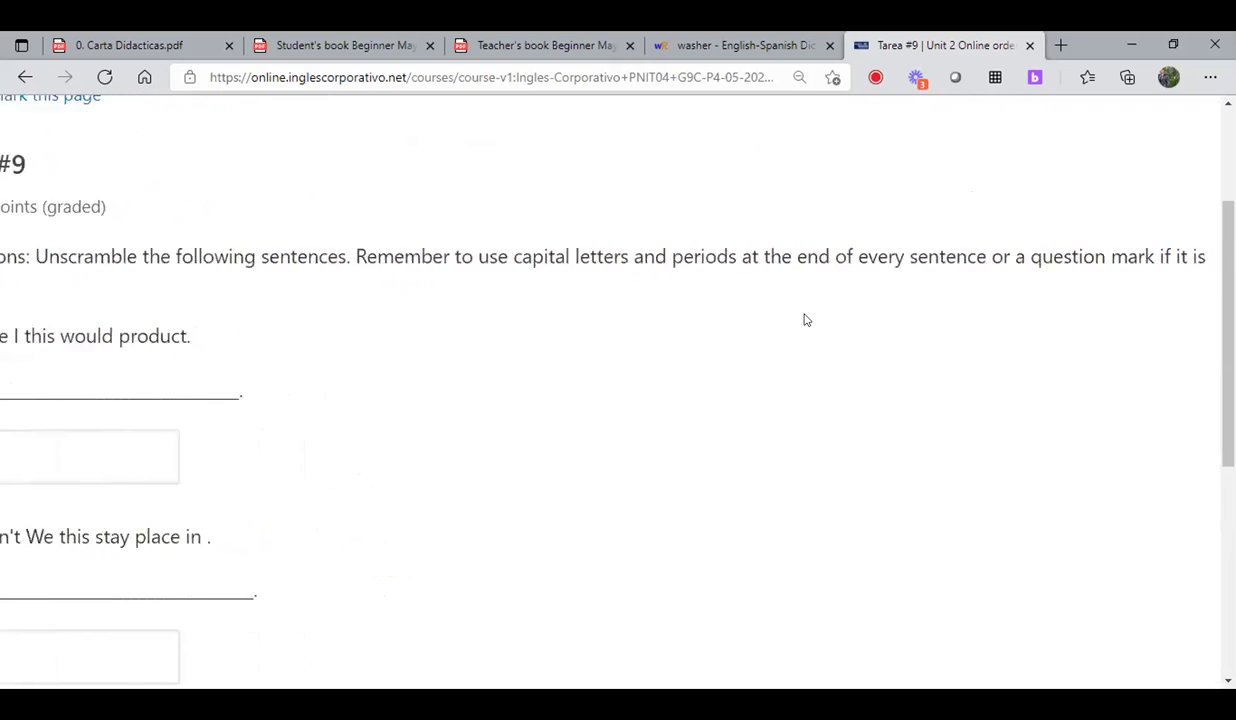
scroll(806, 320, up, 1)
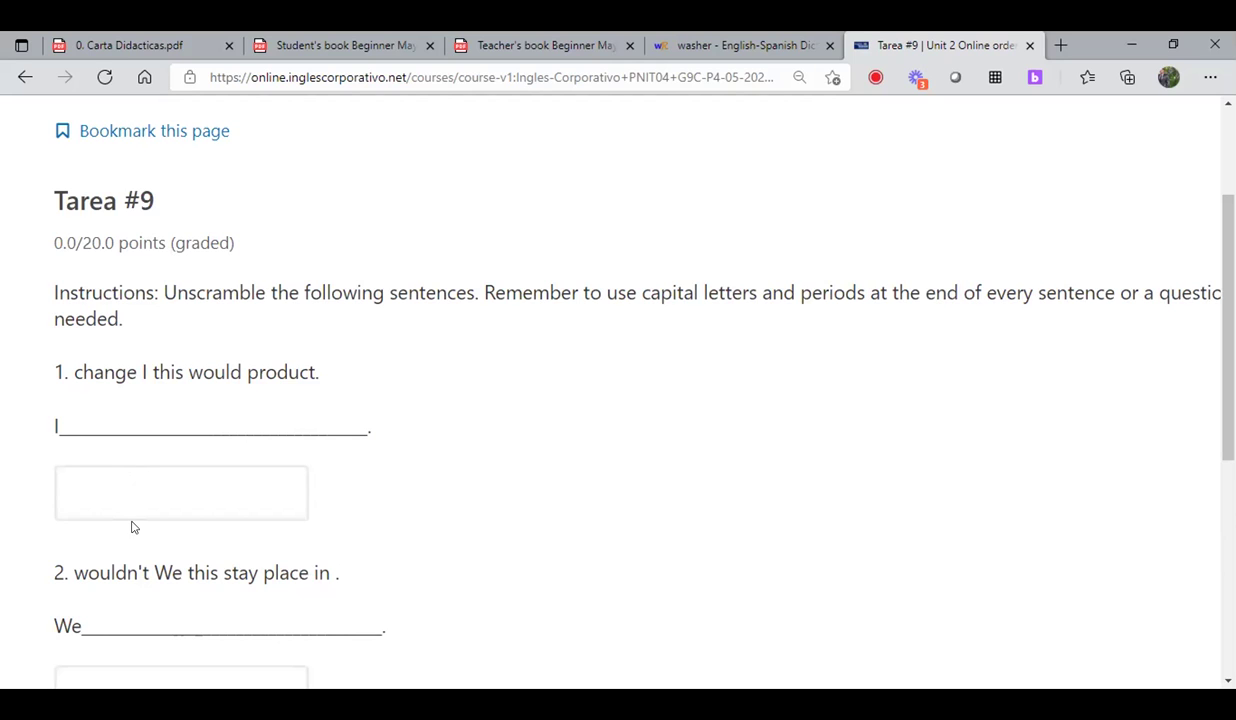
Enter "I would change" in the answer field of sentence 1, starting with the subject and the modal
click(131, 486)
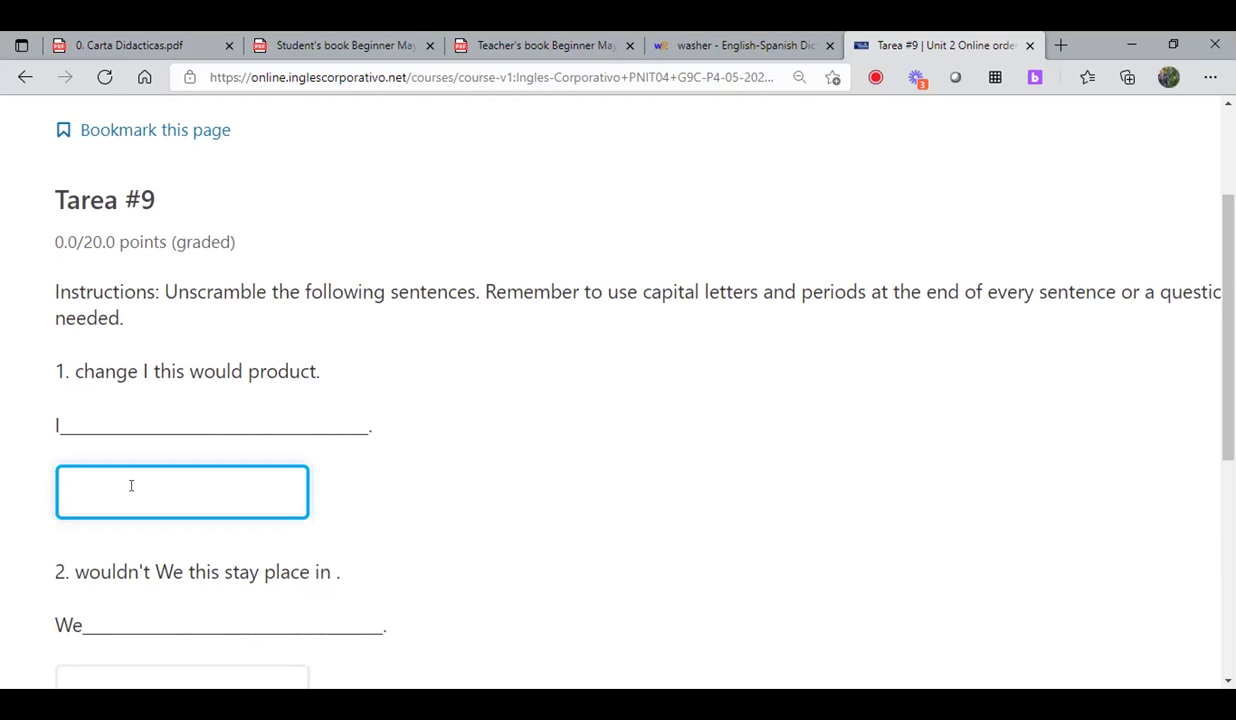
text(would)
key(Left)
key(Left)
key(Left)
key(Left)
text(I)
key(Right)
key(Right)
key(Right)
key(Right)
key(Right)
text(change)
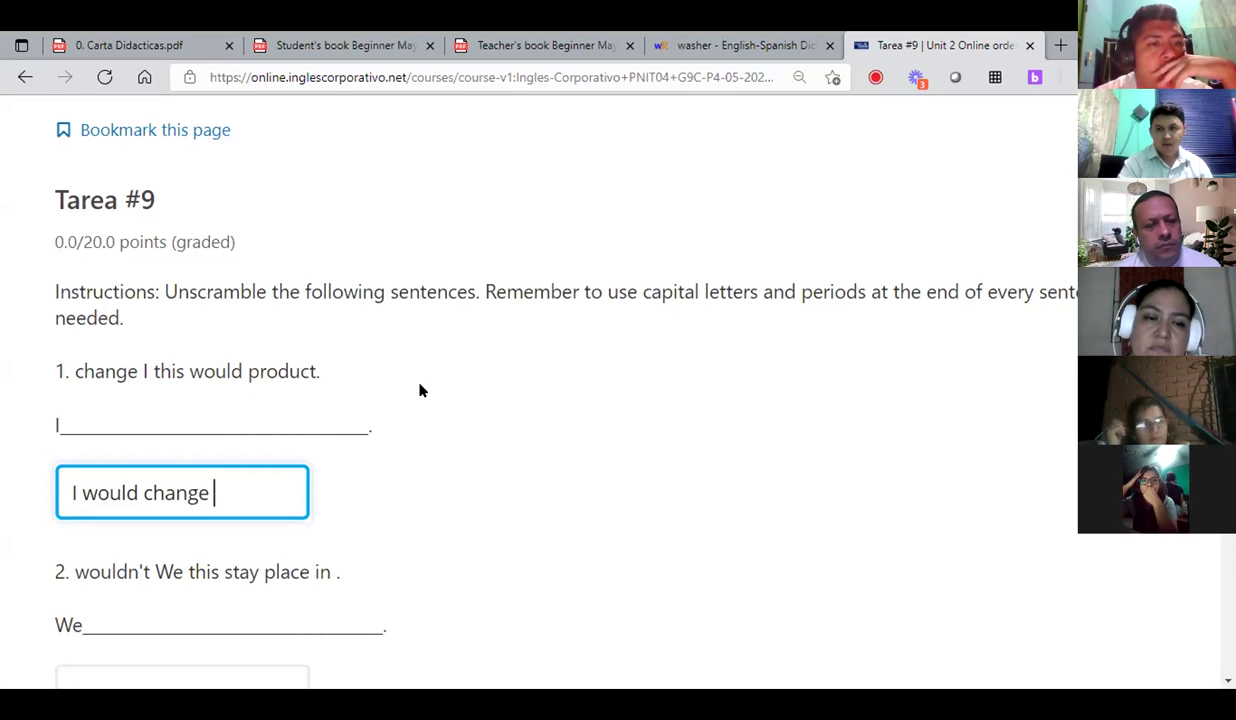
drag(138, 492, 78, 492)
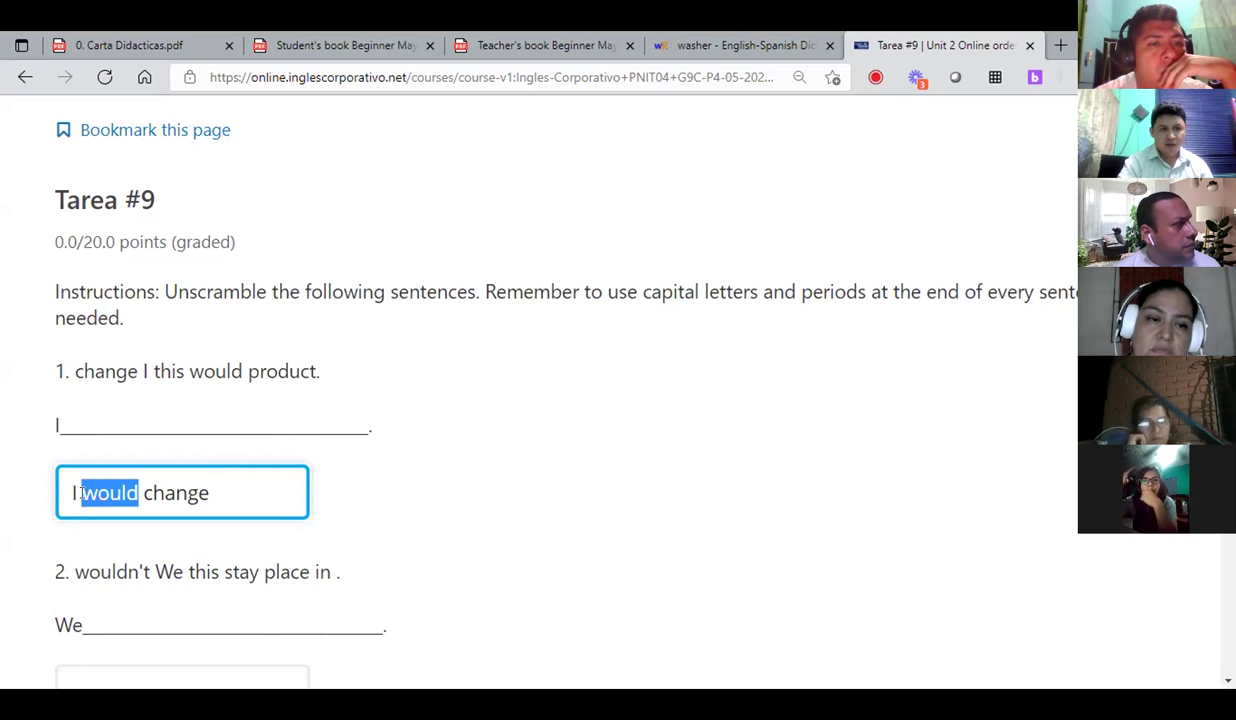
click(80, 492)
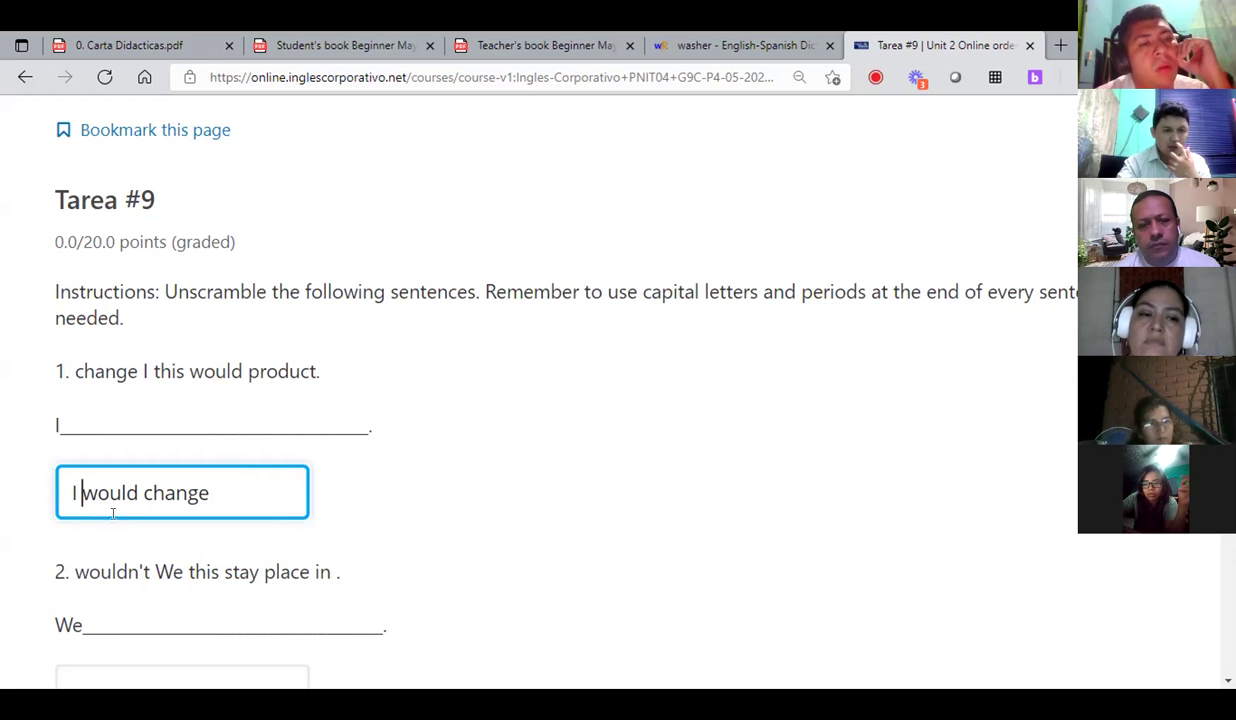
Examine the scrambled words of sentence 2, highlighting the subject, "wouldn't" and "place" to work out their order
scroll(115, 515, down, 2)
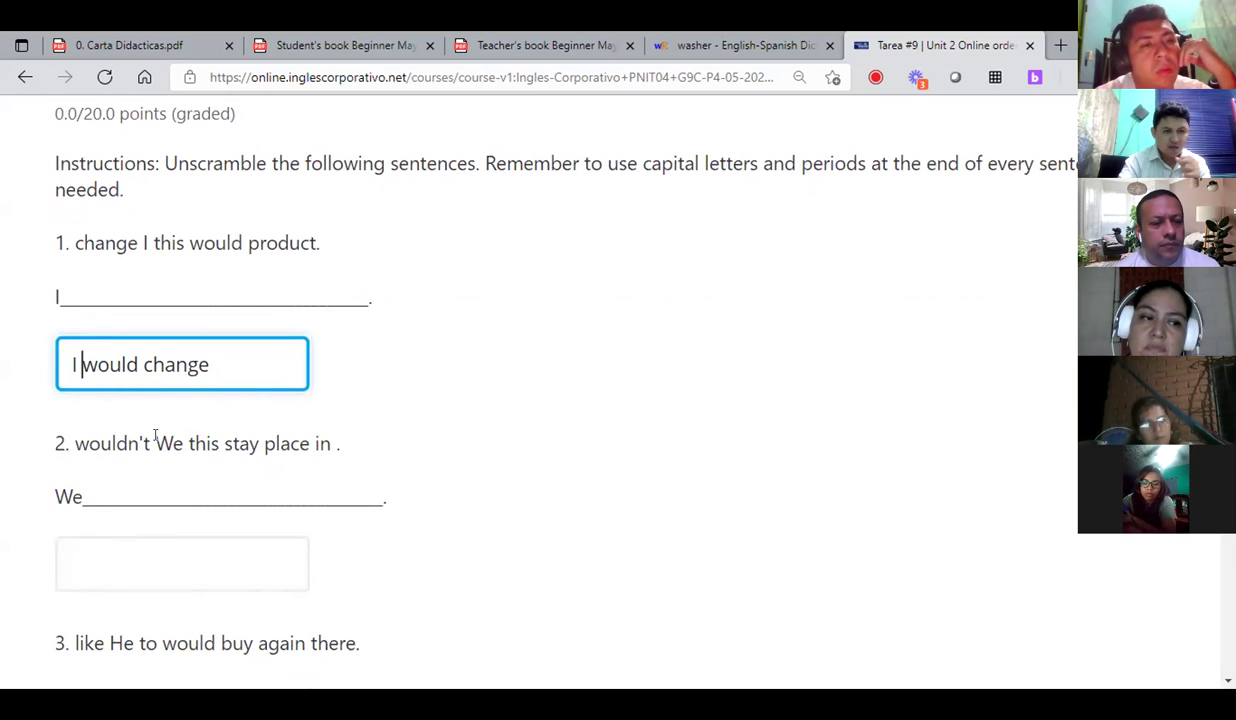
drag(155, 443, 171, 443)
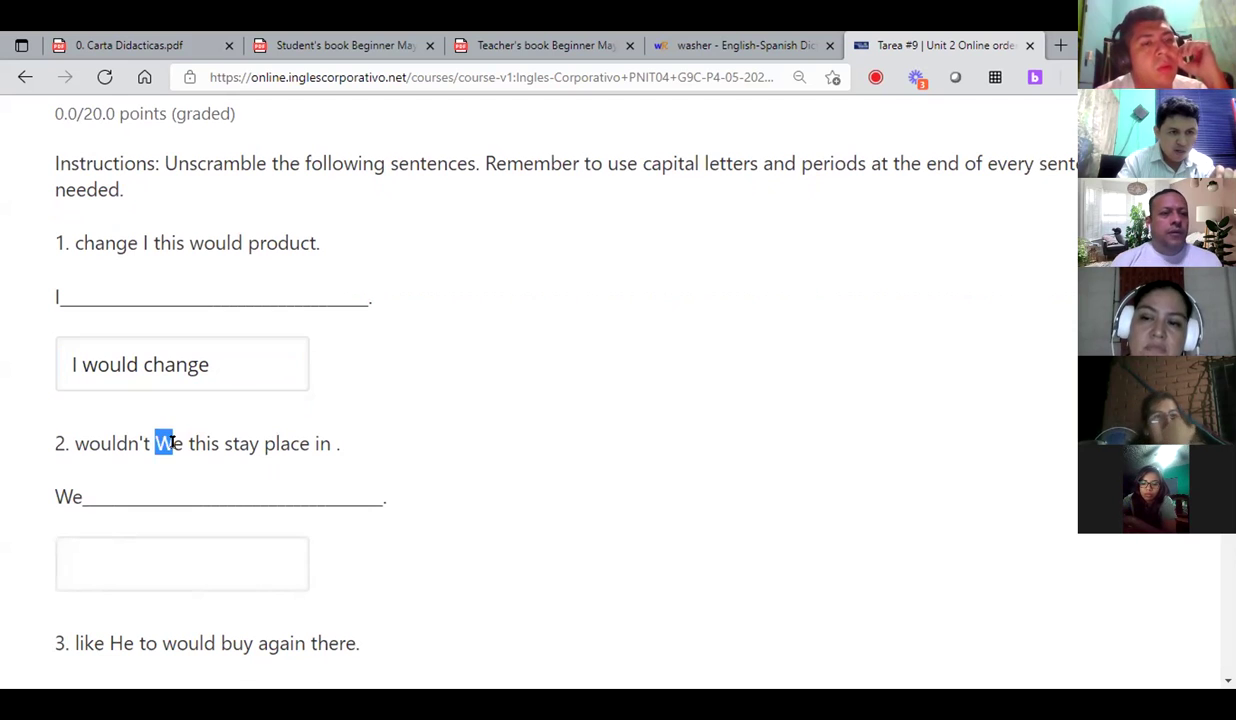
drag(75, 443, 131, 441)
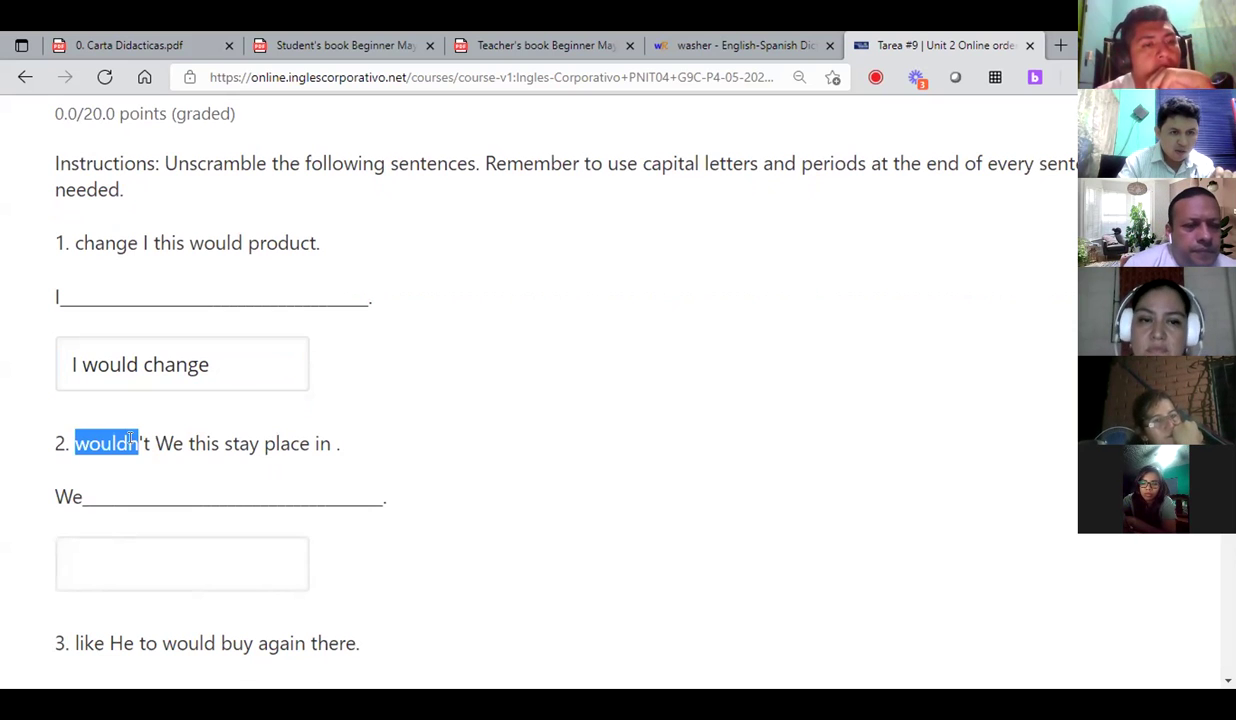
drag(265, 443, 299, 443)
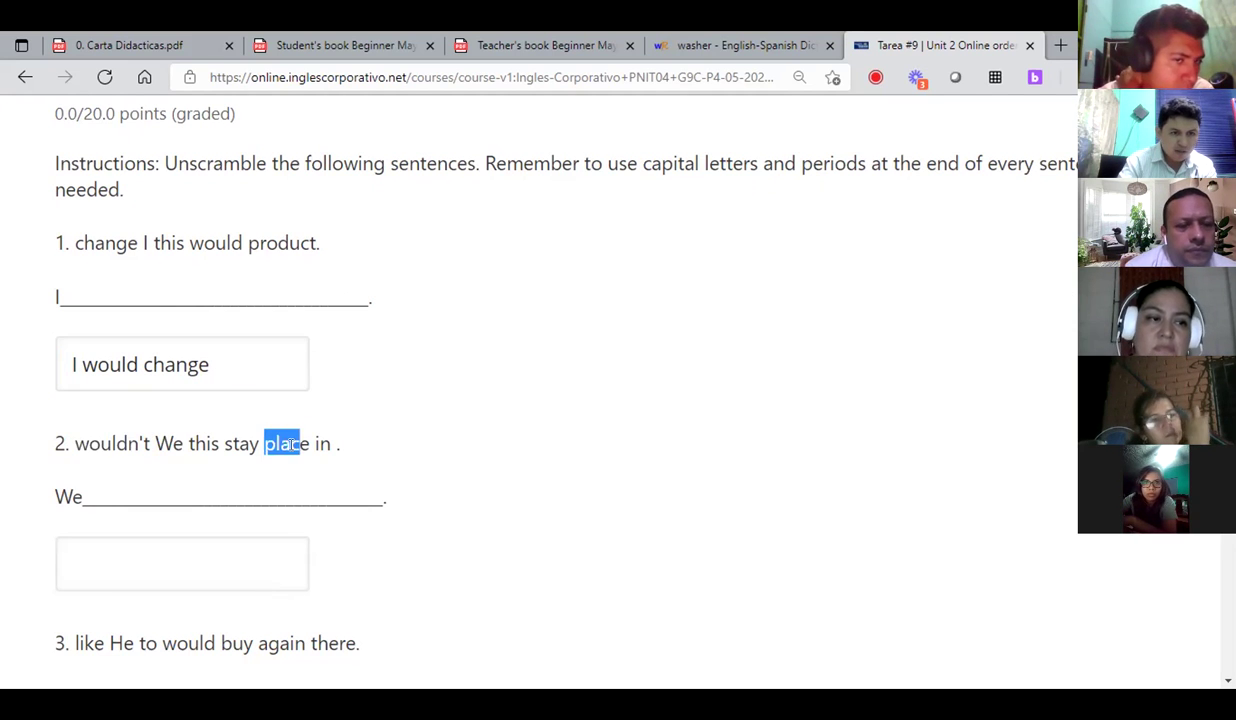
click(241, 444)
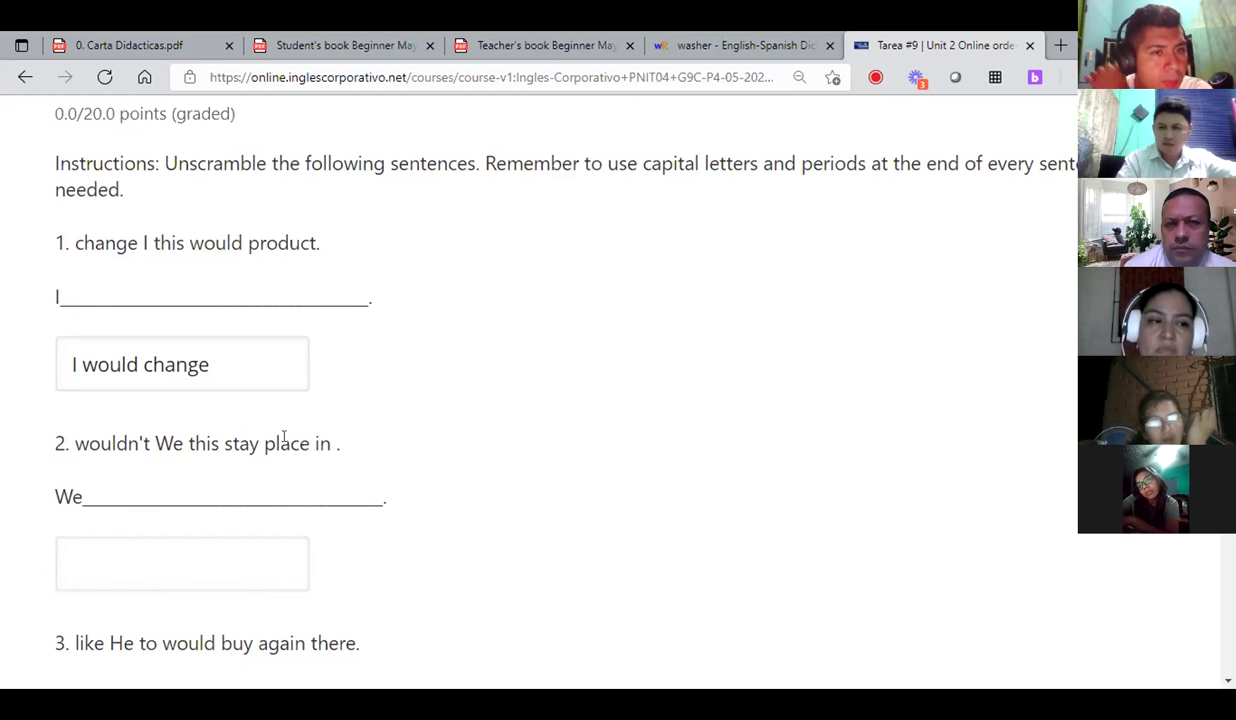
scroll(336, 470, down, 2)
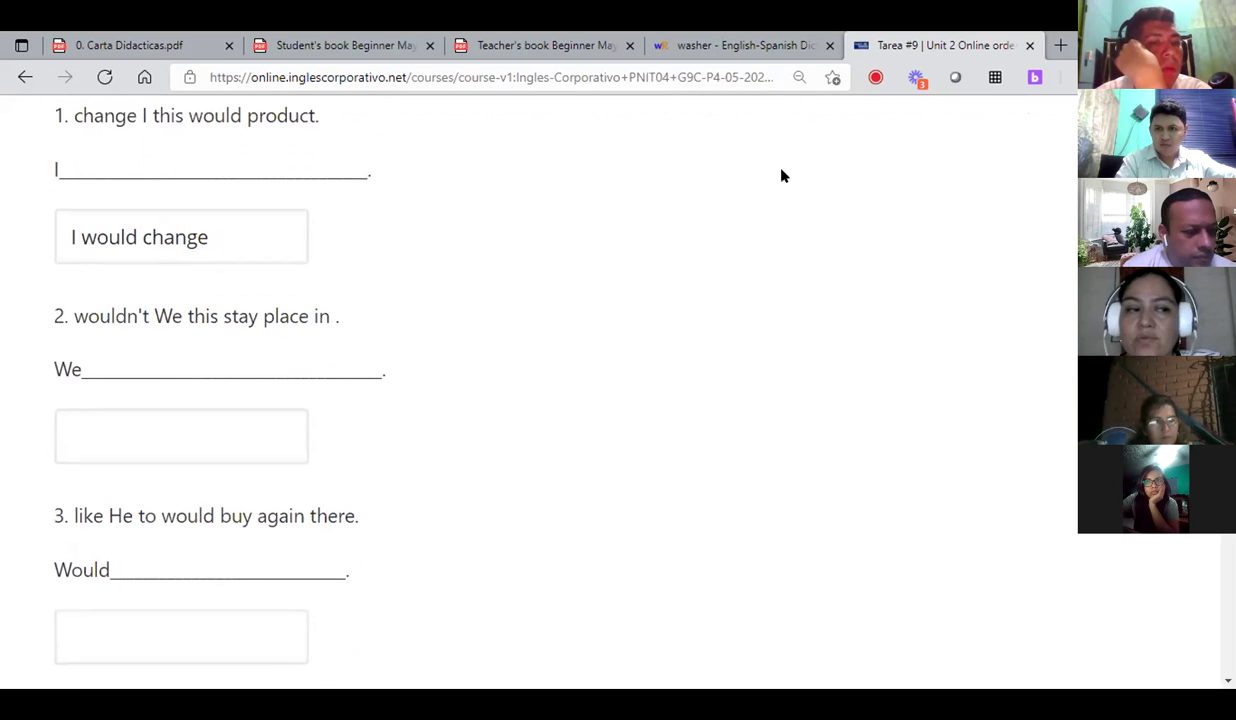
scroll(463, 384, up, 1)
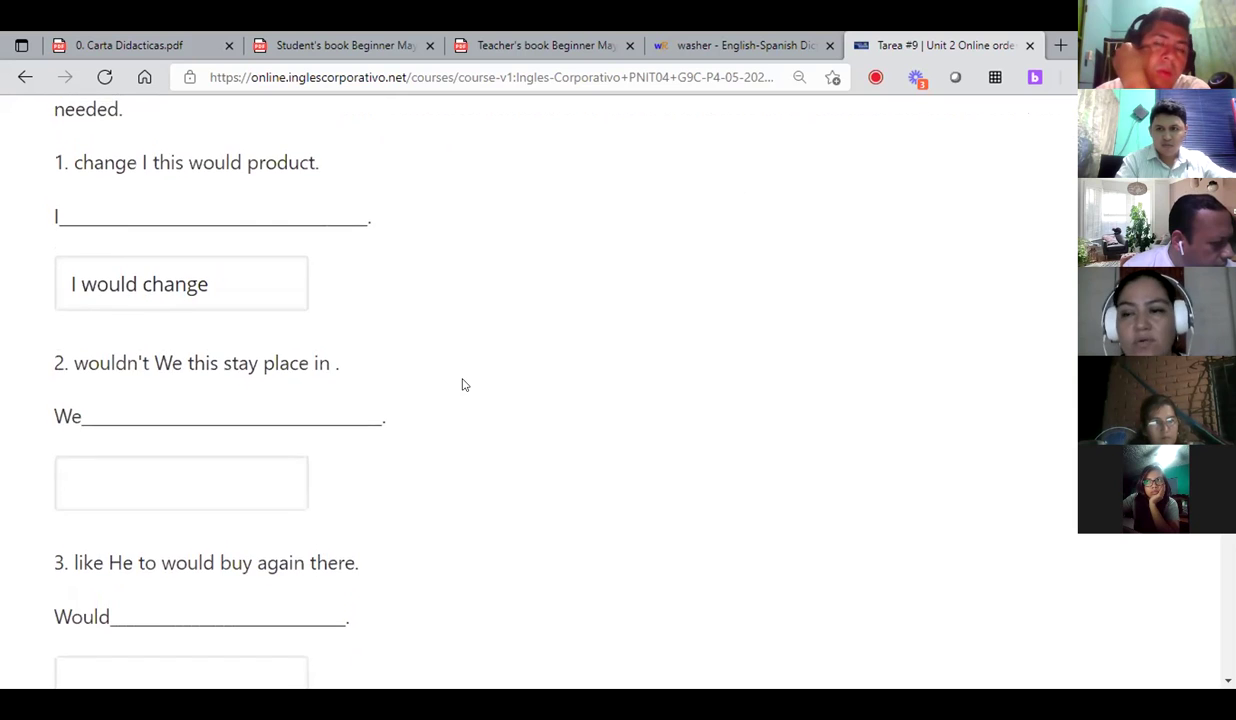
scroll(463, 384, down, 1)
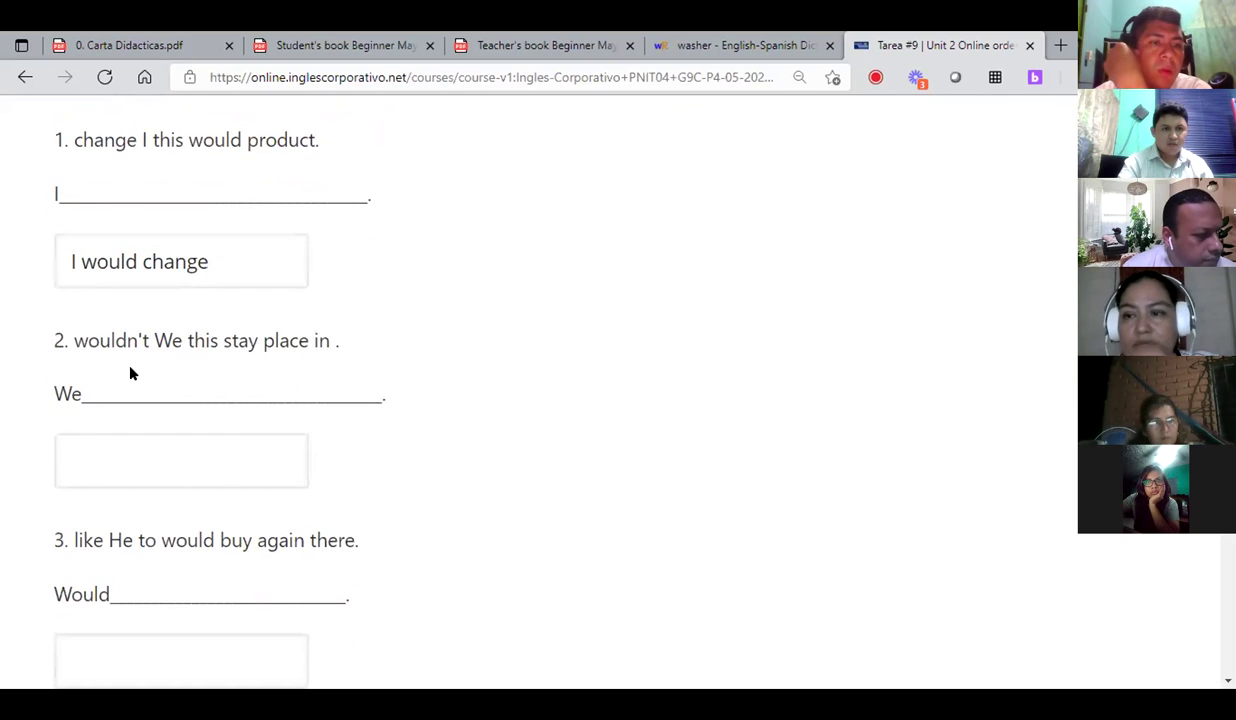
click(116, 463)
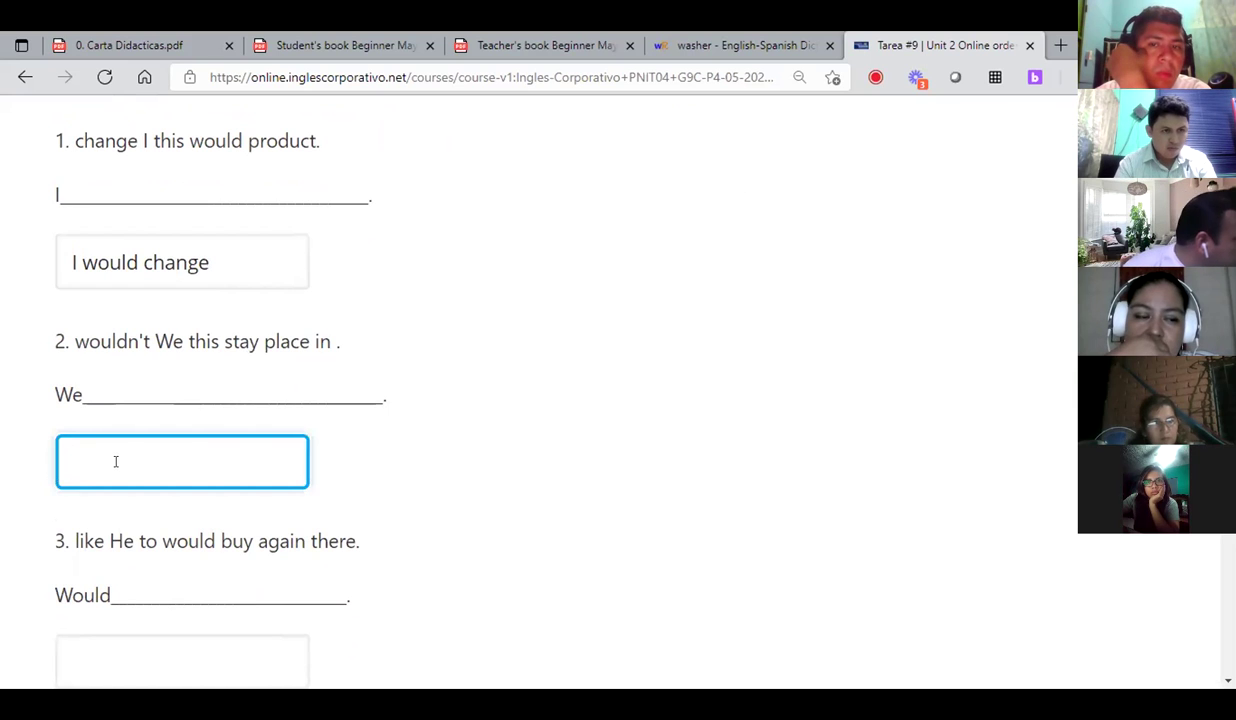
text(WIY)
key(BackSpace)
key(BackSpace)
key(BackSpace)
Copy "wouldn't" from sentence 2 into its answer field and complete the answer as "wouldn't stay in this place."
drag(72, 337, 148, 342)
key(ctrl+c)
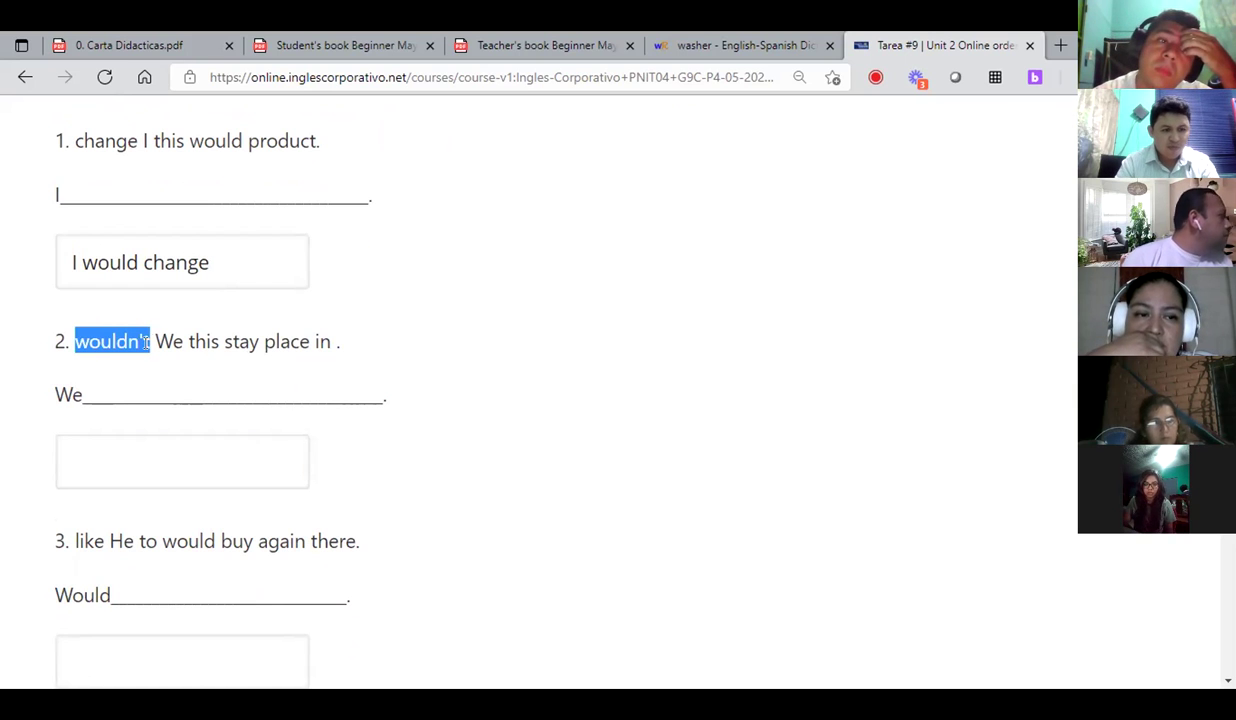
click(108, 384)
click(94, 456)
key(ctrl+v)
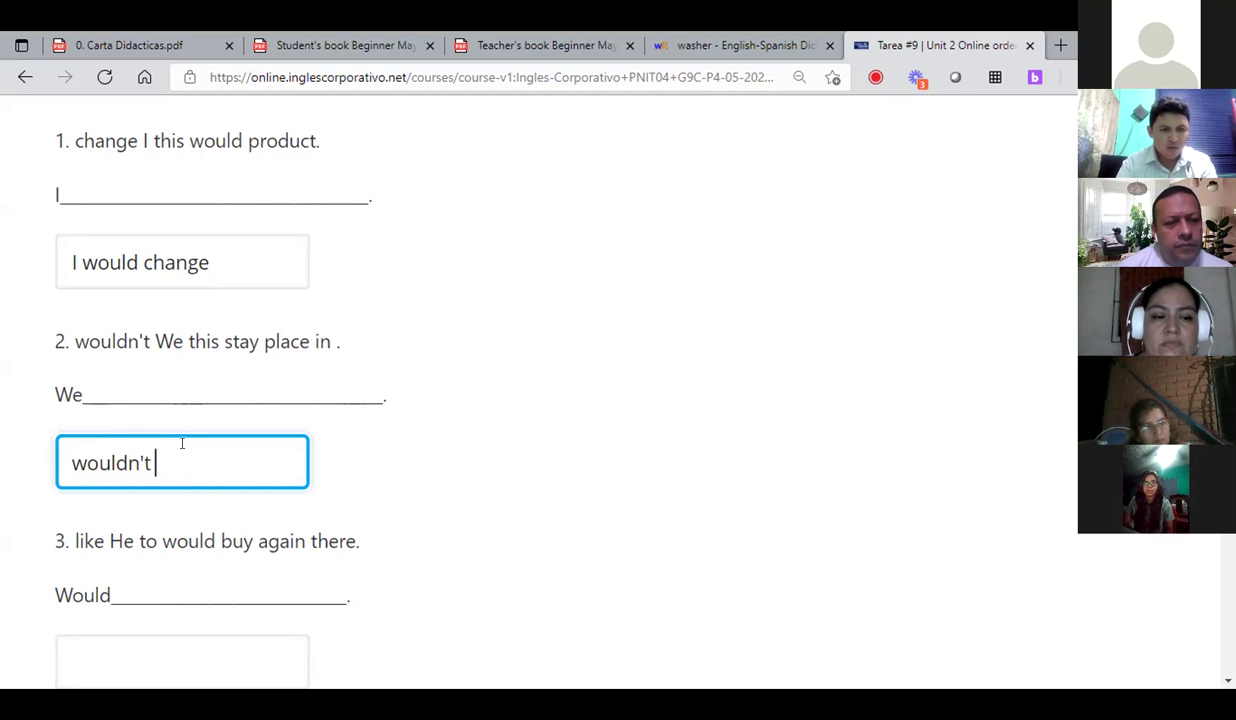
text(stay in the)
key(BackSpace)
text(is place.)
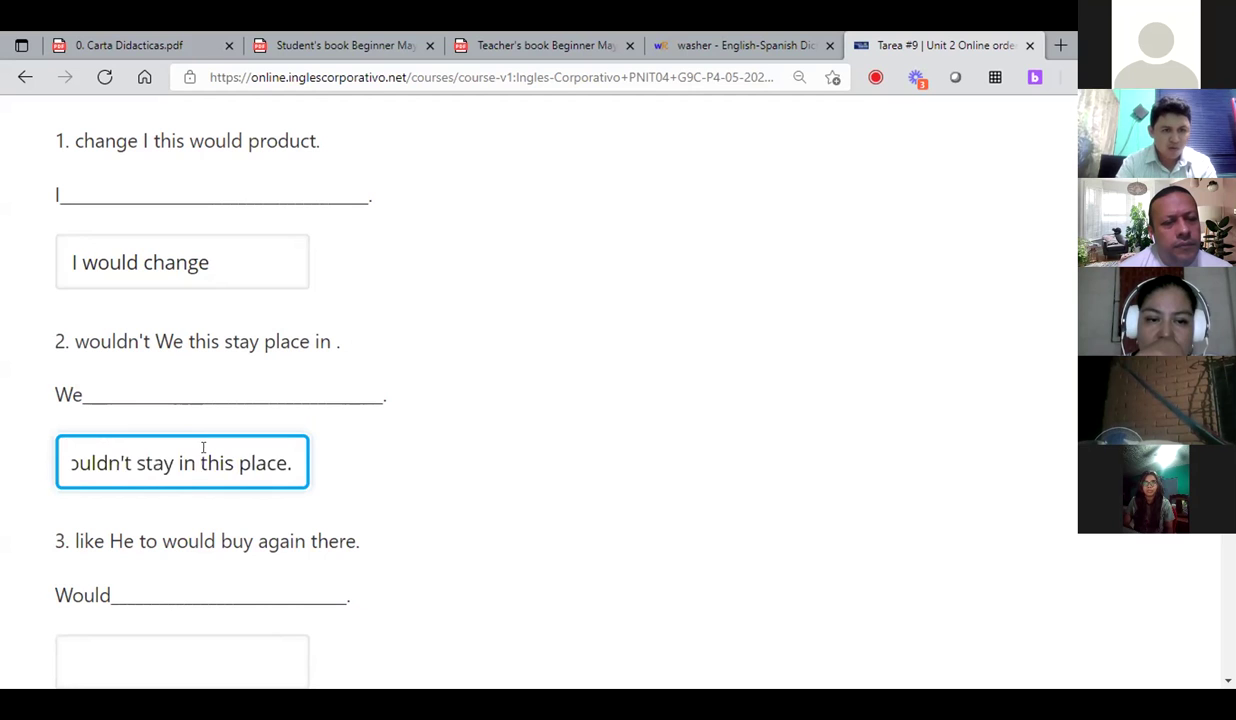
Review the answer to sentence 2 and reread the instructions about capital letters, periods and question marks
drag(300, 467, 3, 472)
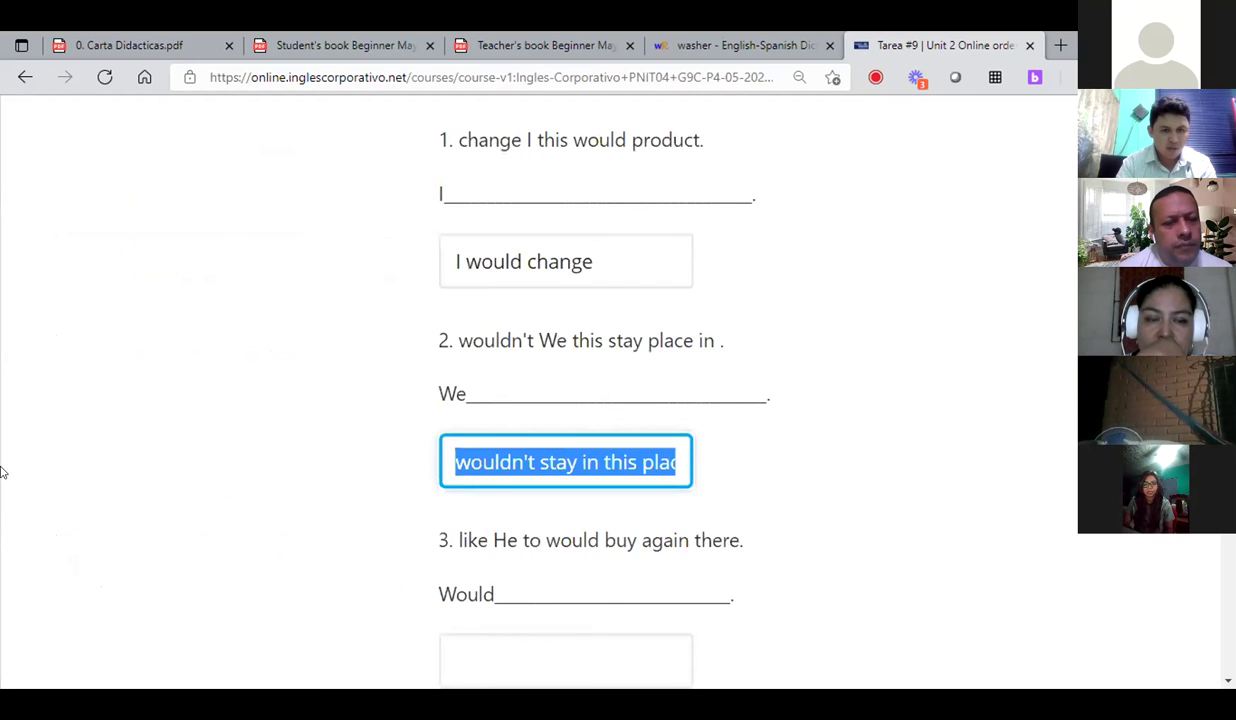
key(ctrl+a)
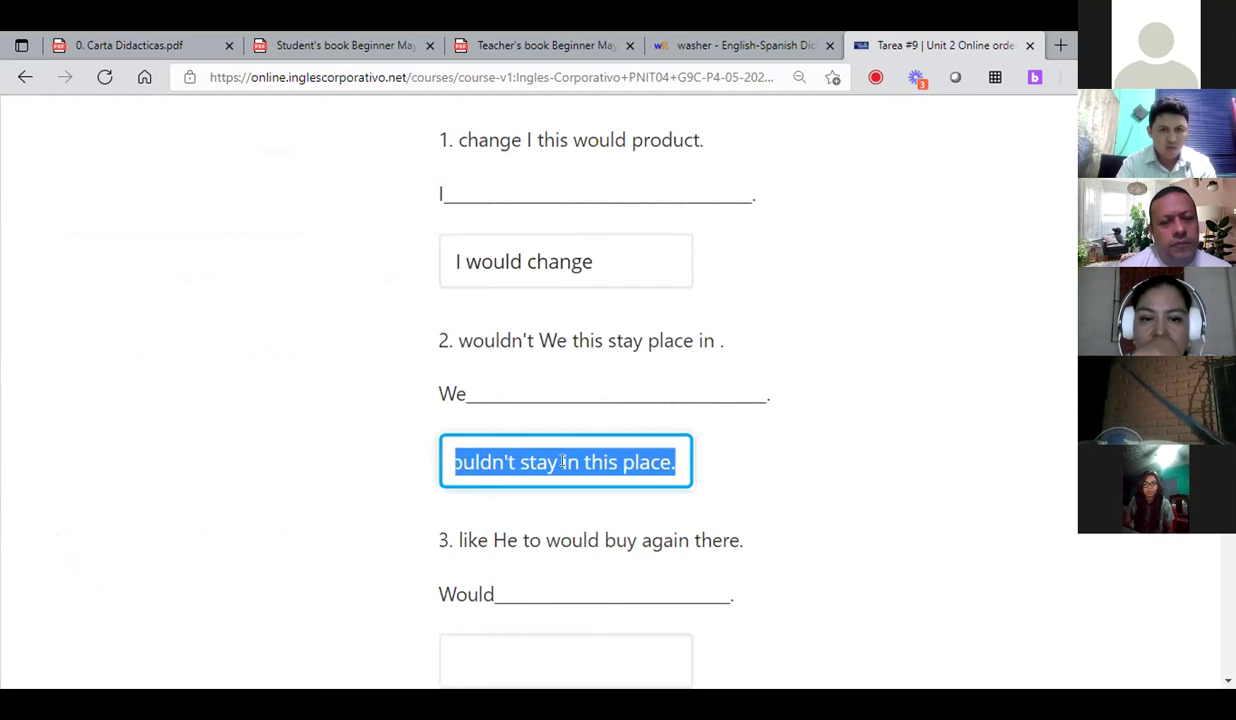
scroll(563, 461, up, 3)
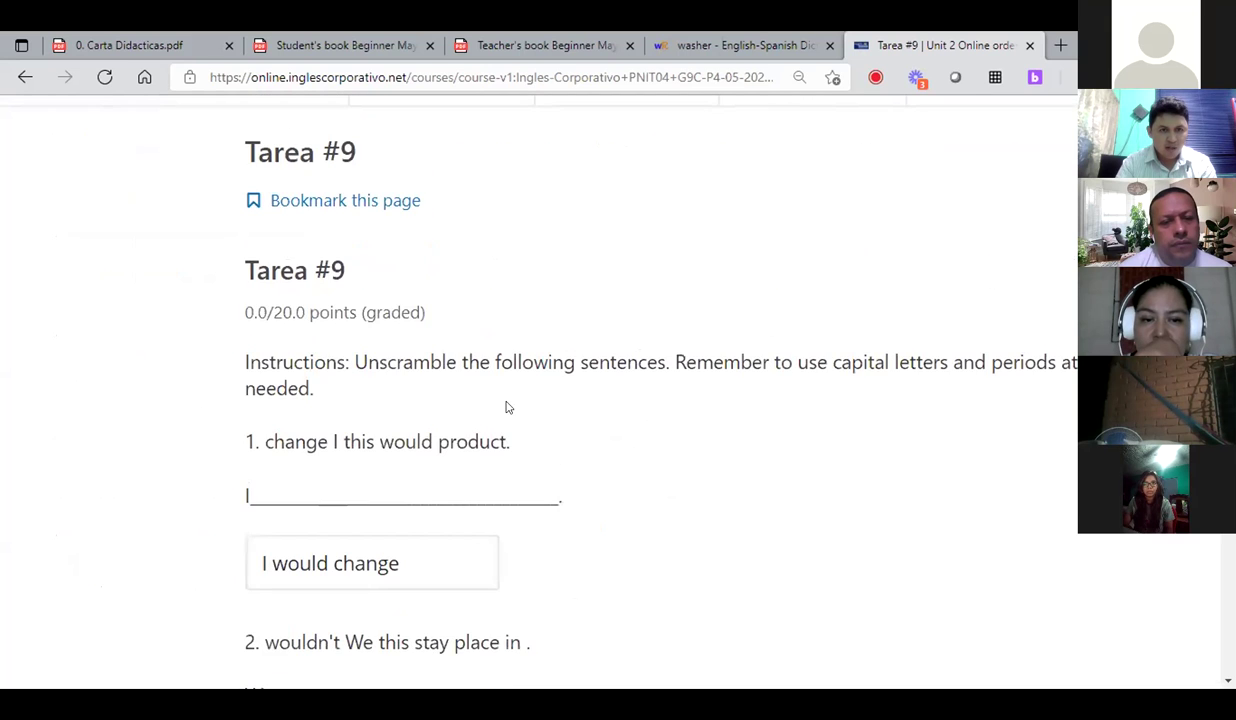
scroll(582, 414, right, 5)
scroll(582, 414, right, 3)
scroll(463, 415, left, 2)
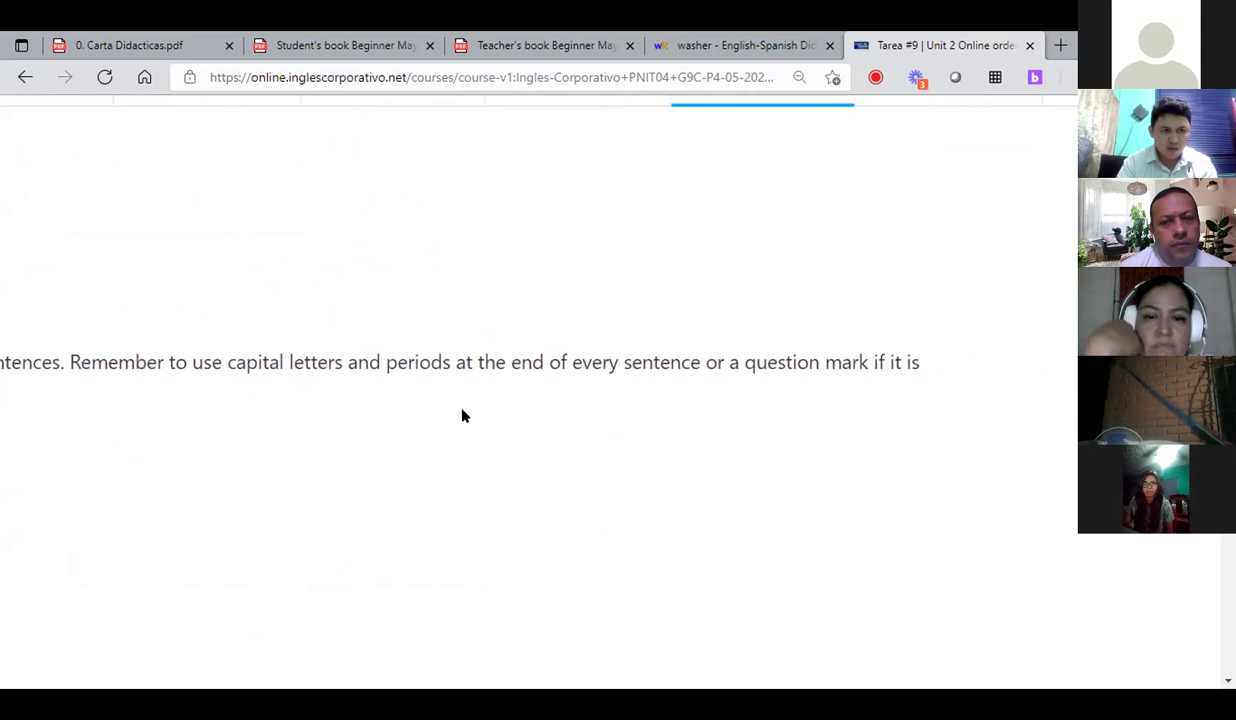
scroll(463, 415, right, 3)
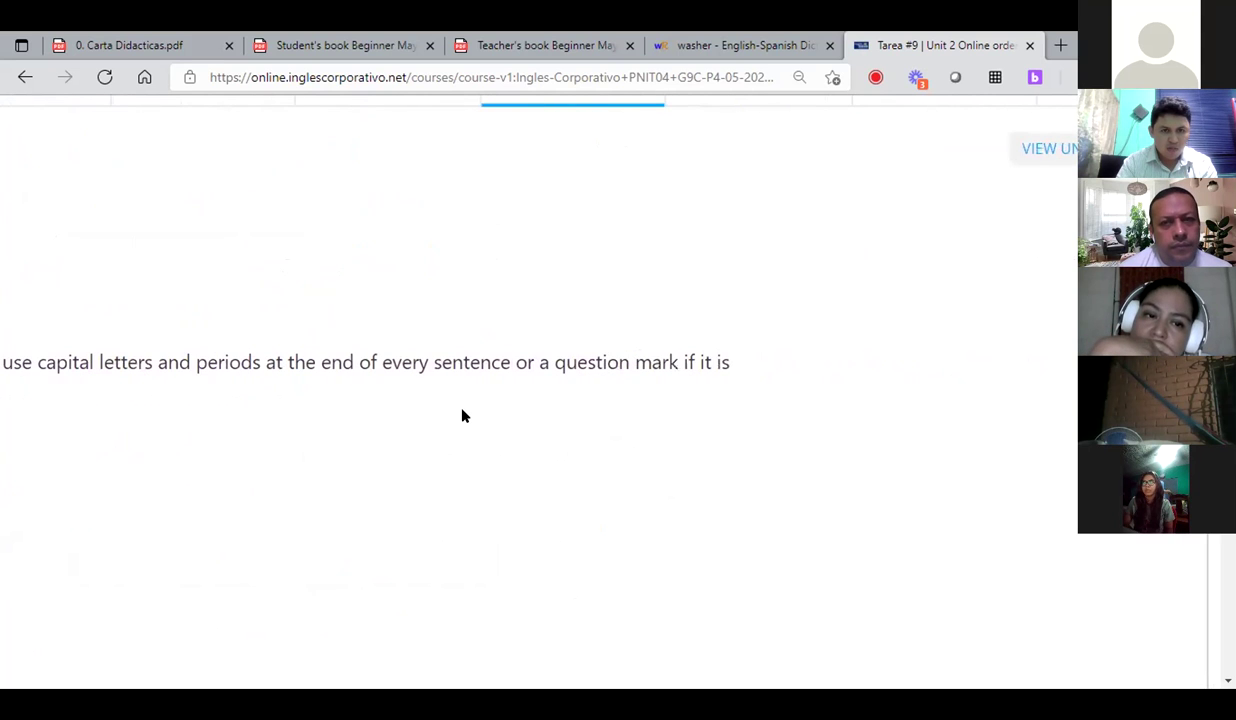
scroll(415, 398, left, 10)
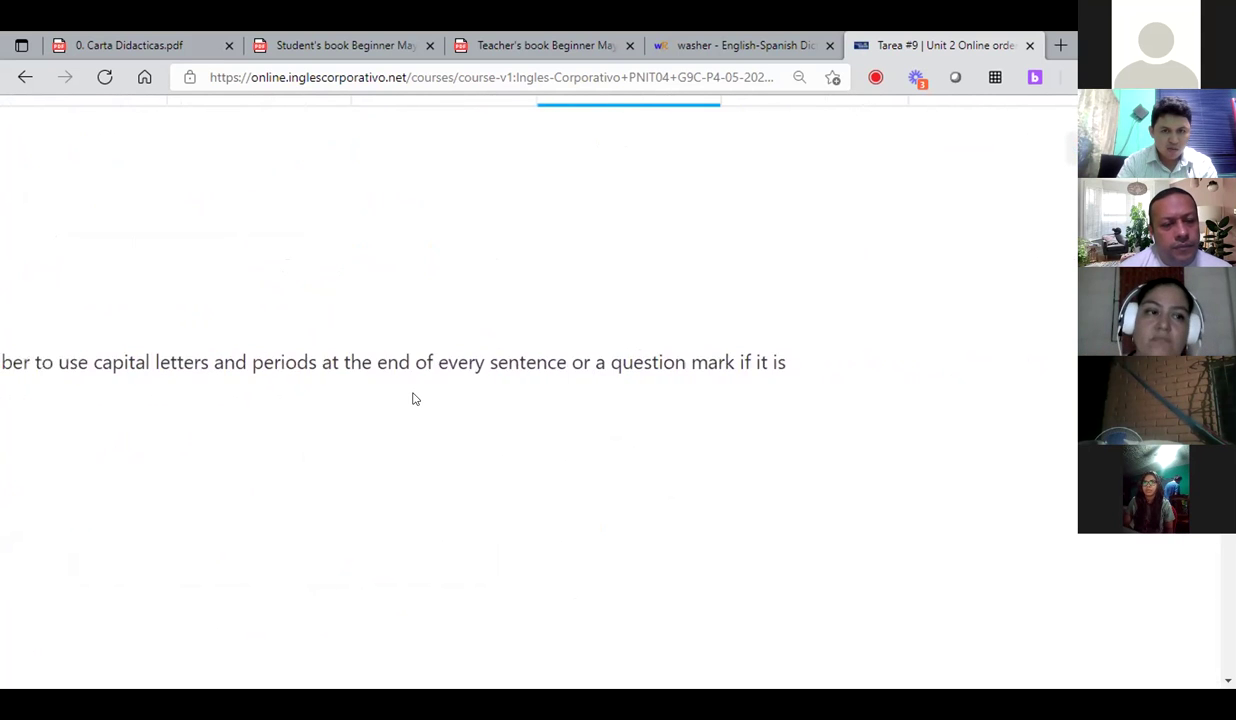
Submit the Tarea #9 answers for grading
key(Tab)
scroll(414, 400, down, 1)
click(273, 313)
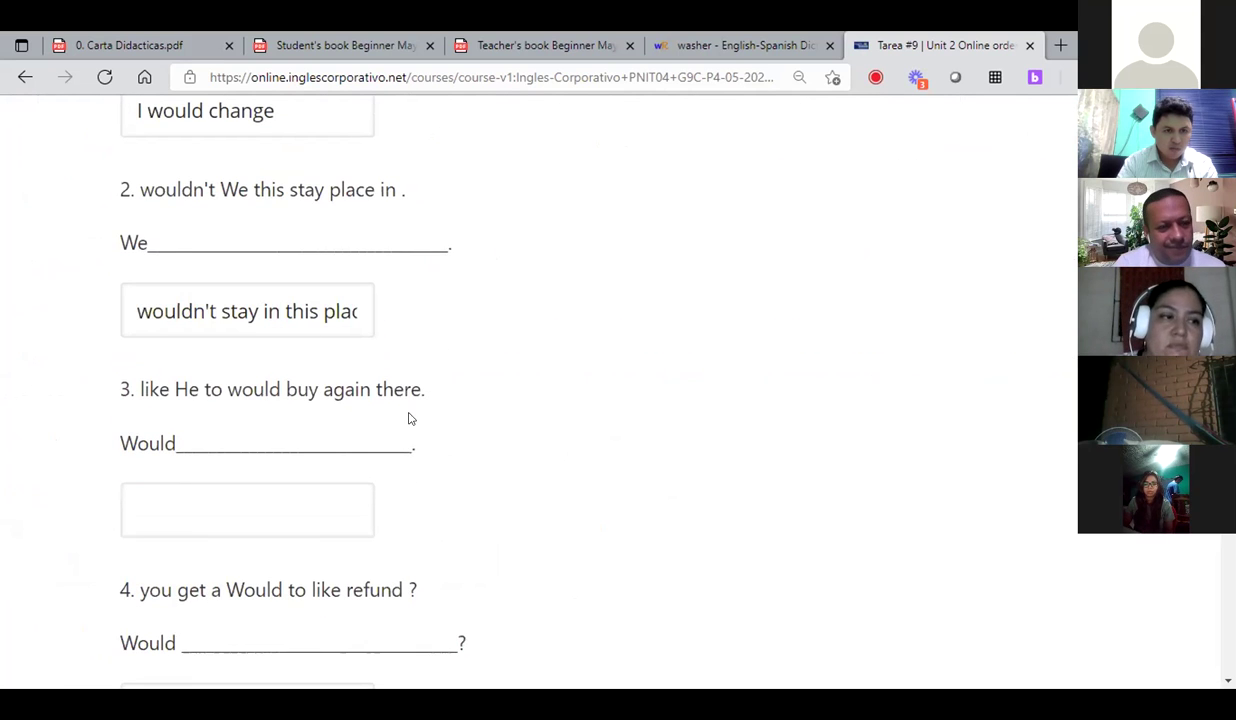
scroll(409, 418, down, 5)
click(154, 477)
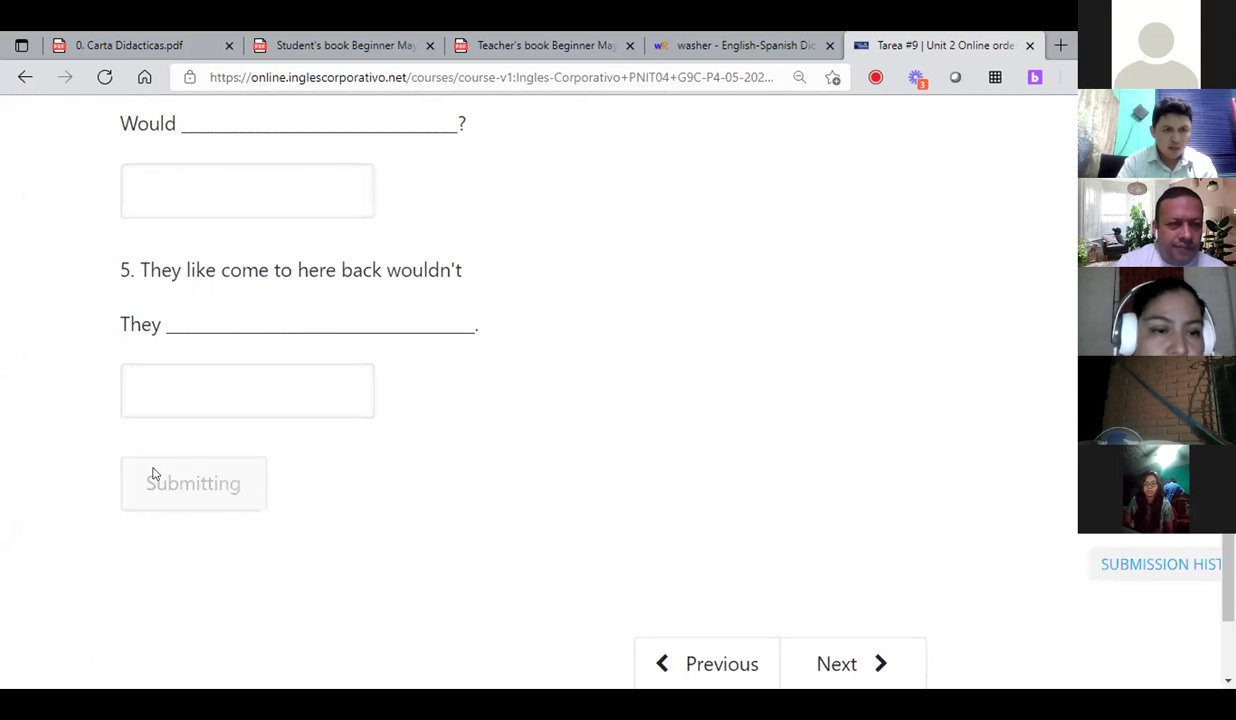
Add "We" at the beginning of the answer to sentence 2
scroll(487, 461, up, 3)
scroll(487, 461, up, 2)
scroll(487, 461, up, 2)
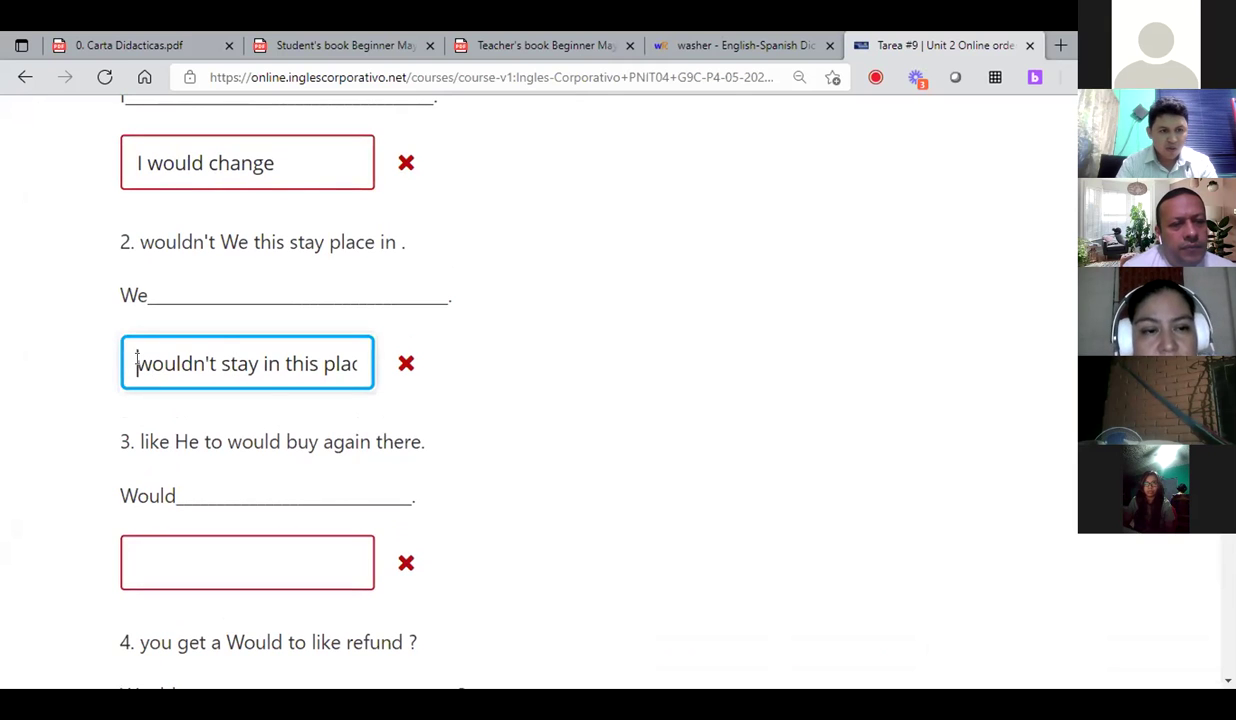
text(We)
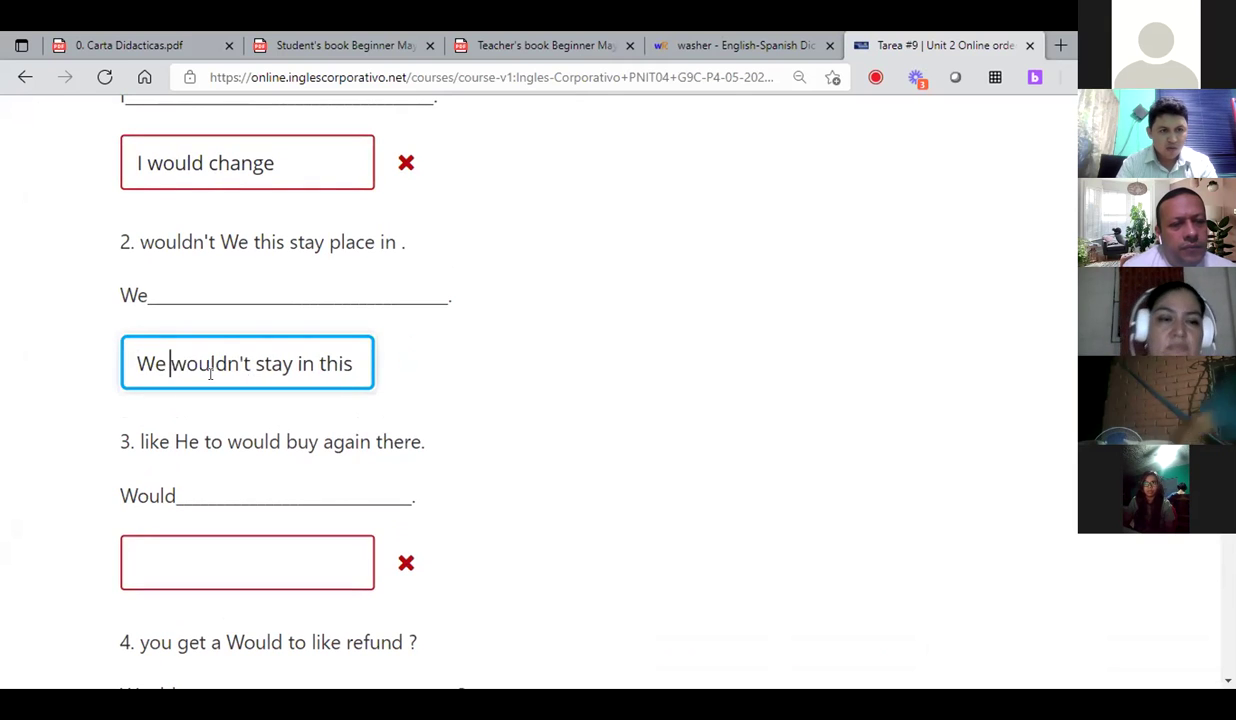
Submit the Tarea #9 answers for grading with the corrected answer to sentence 2
scroll(303, 488, down, 3)
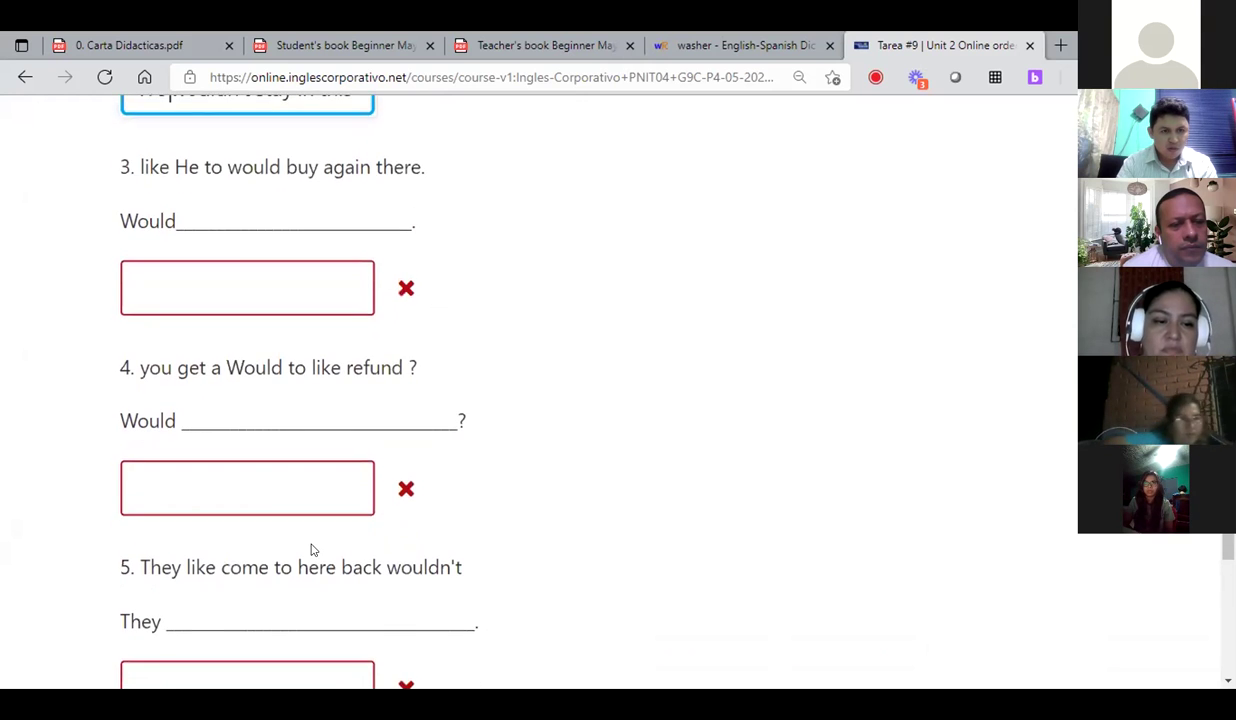
scroll(312, 550, down, 4)
scroll(312, 550, down, 1)
click(158, 262)
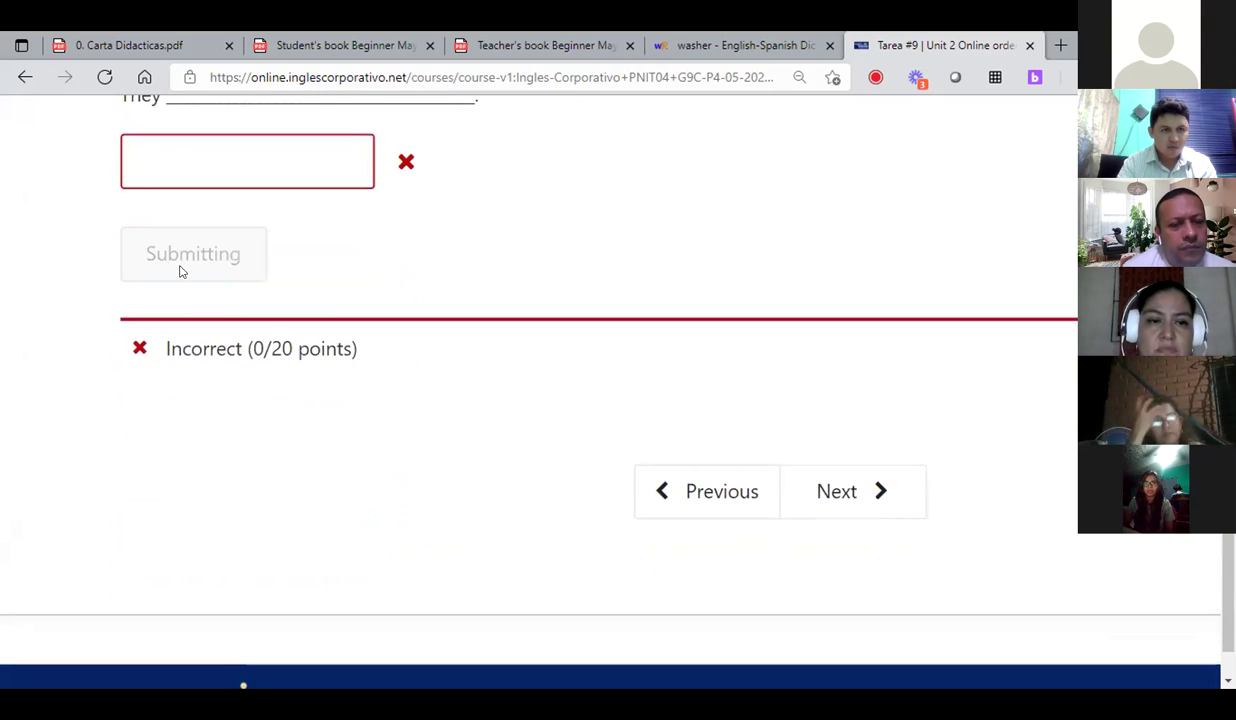
scroll(402, 333, up, 1)
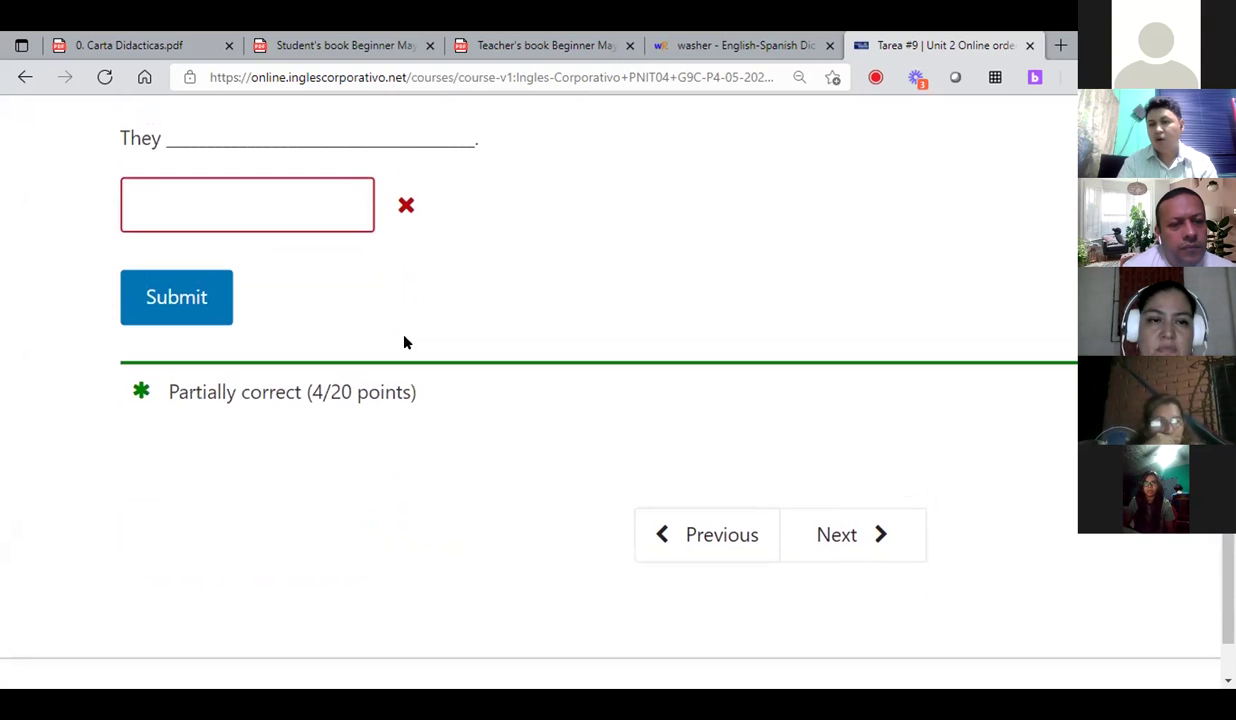
Check the grading mark on sentence 2 and read its full answer against the scrambled words
scroll(440, 343, up, 8)
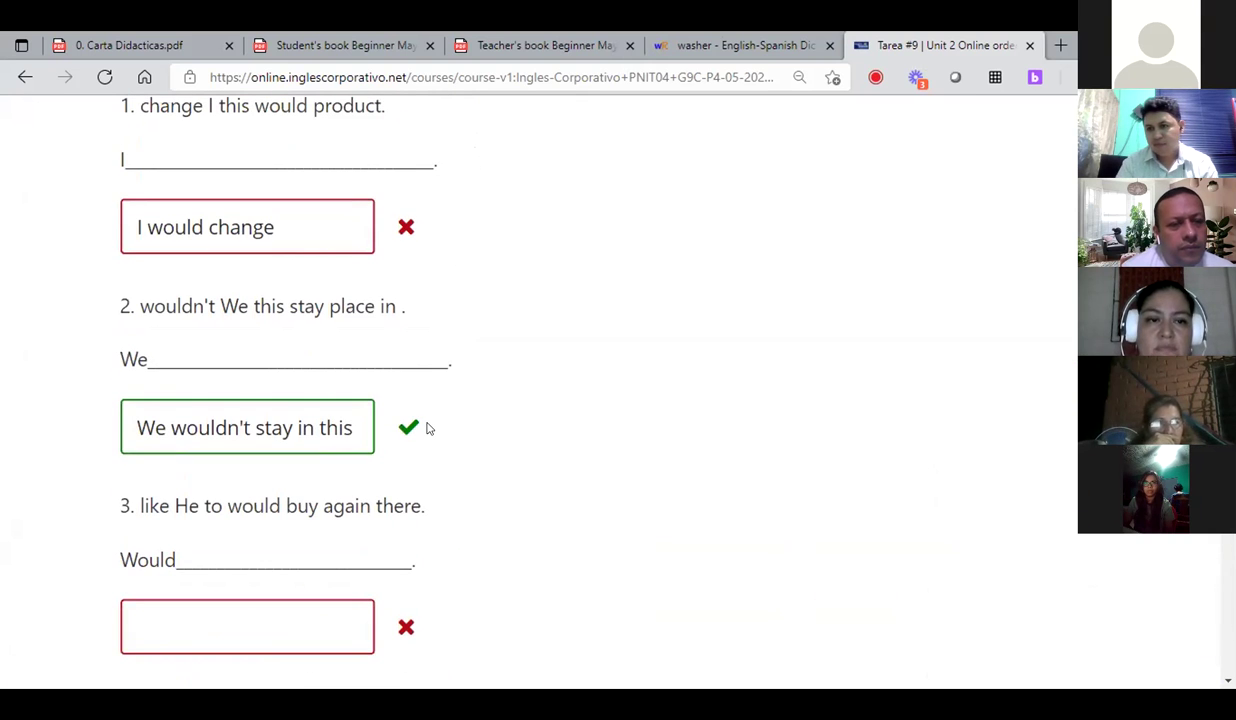
click(262, 428)
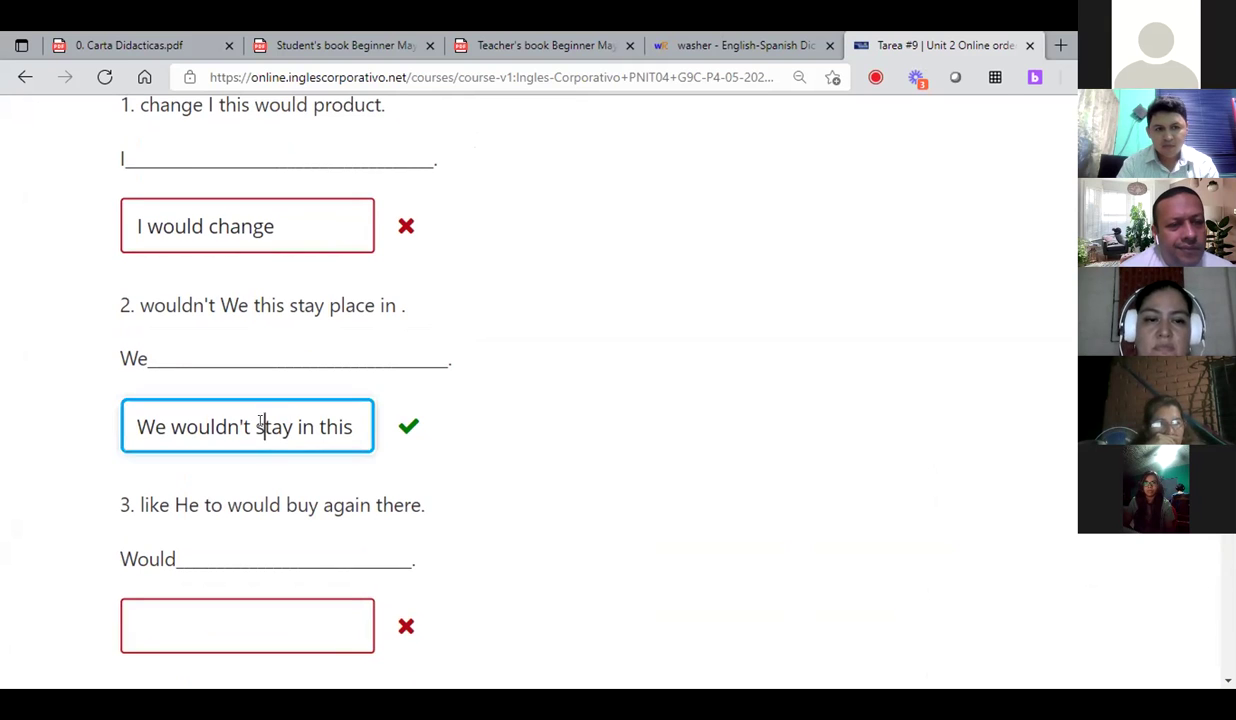
click(277, 428)
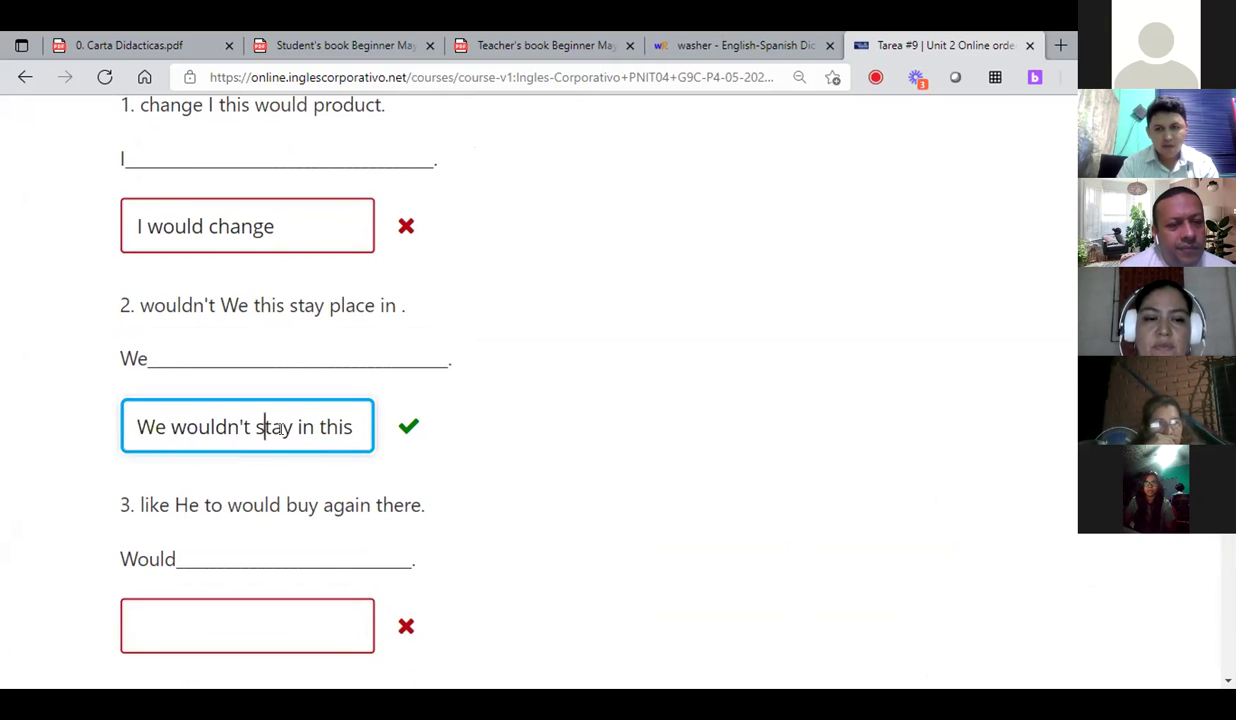
click(286, 430)
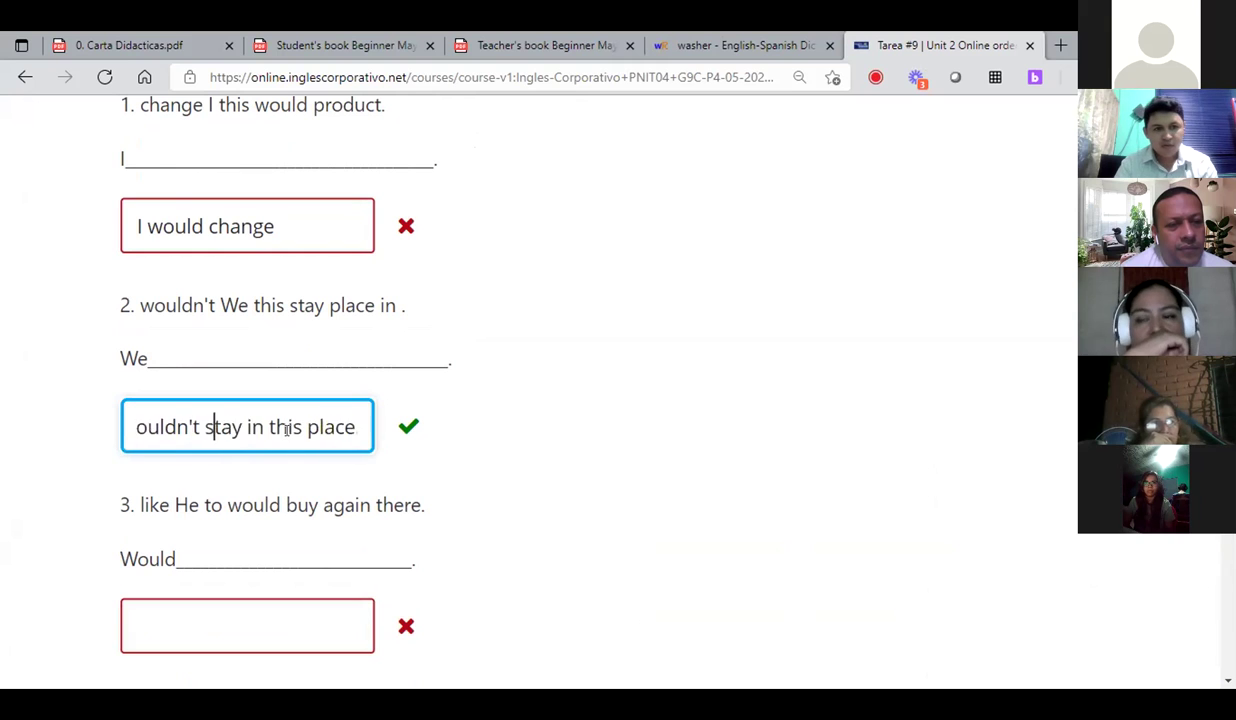
click(286, 430)
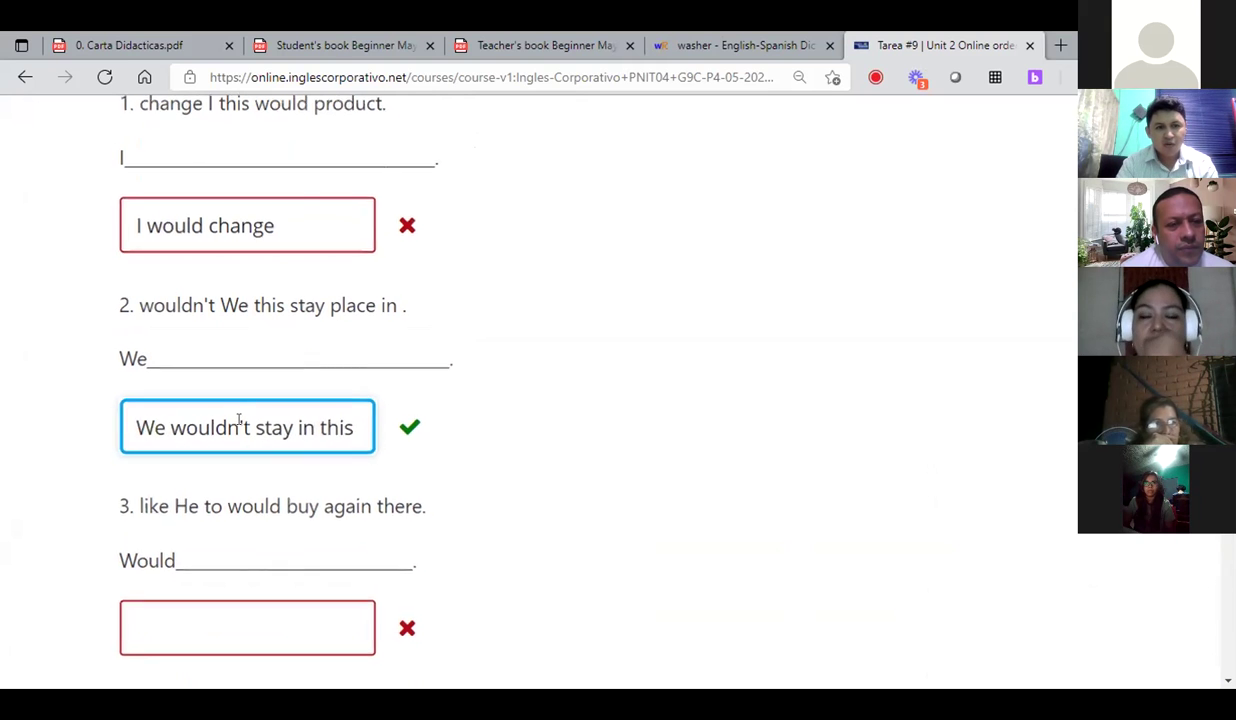
scroll(239, 420, up, 5)
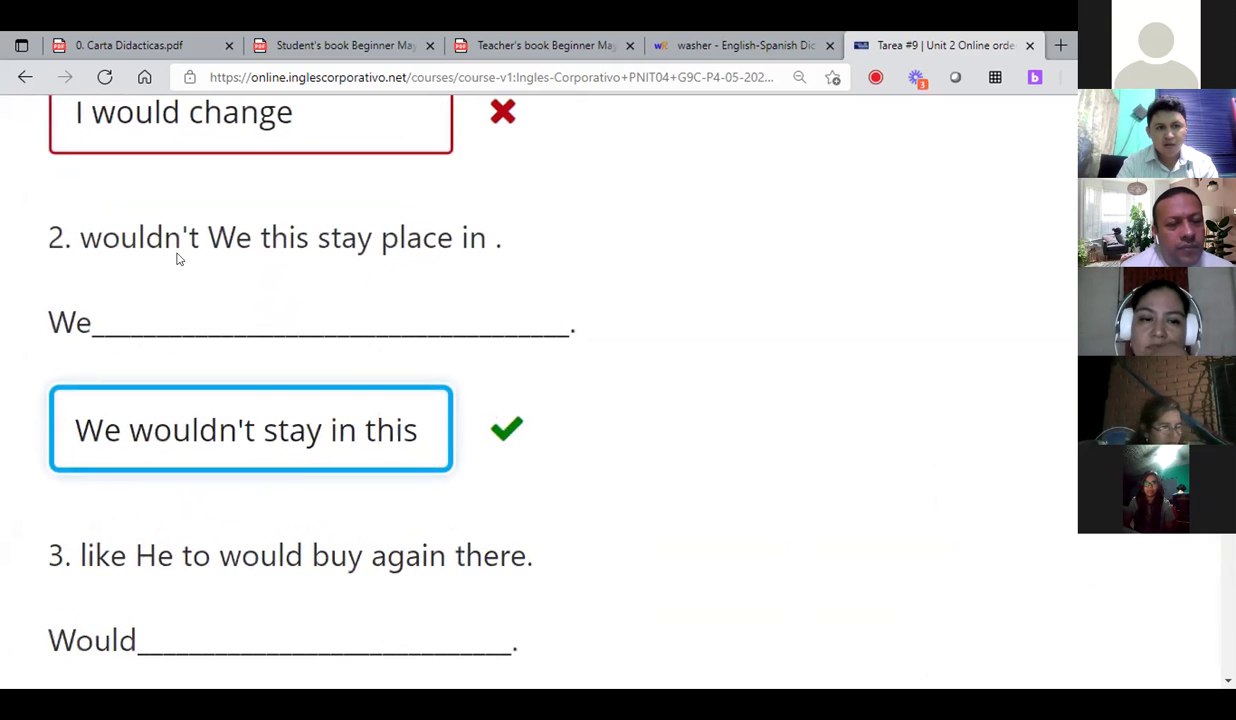
drag(176, 228, 188, 228)
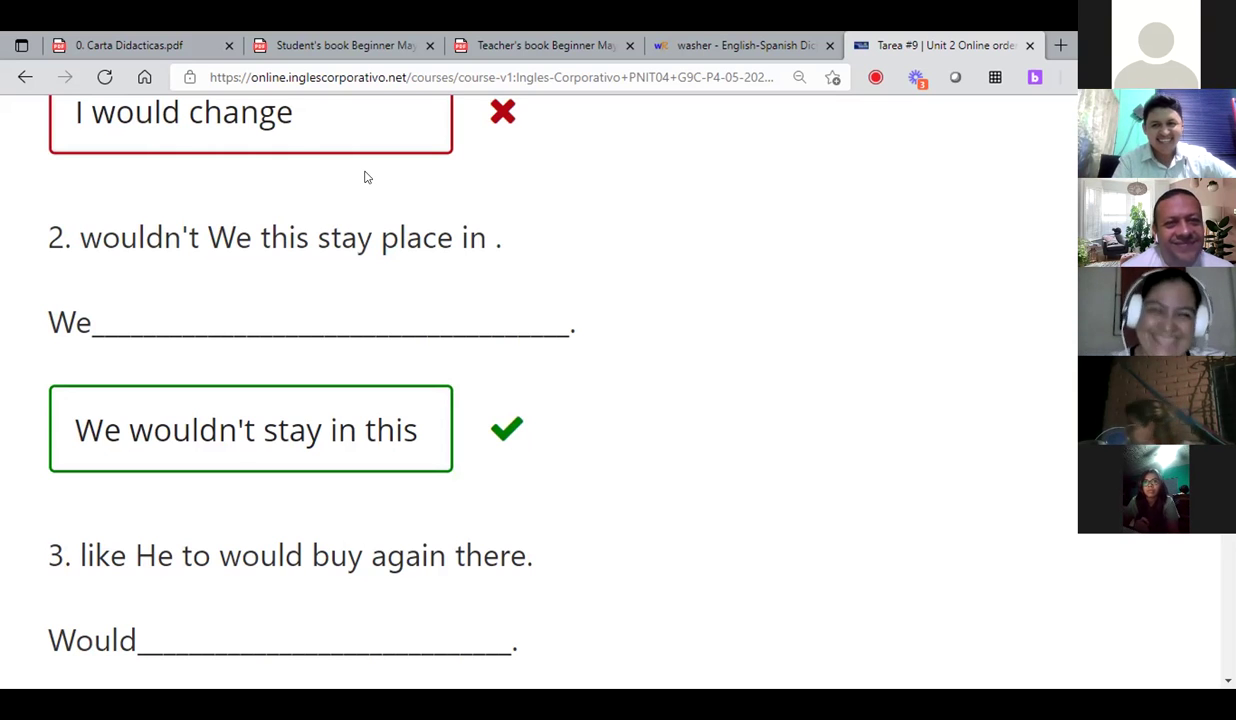
click(262, 428)
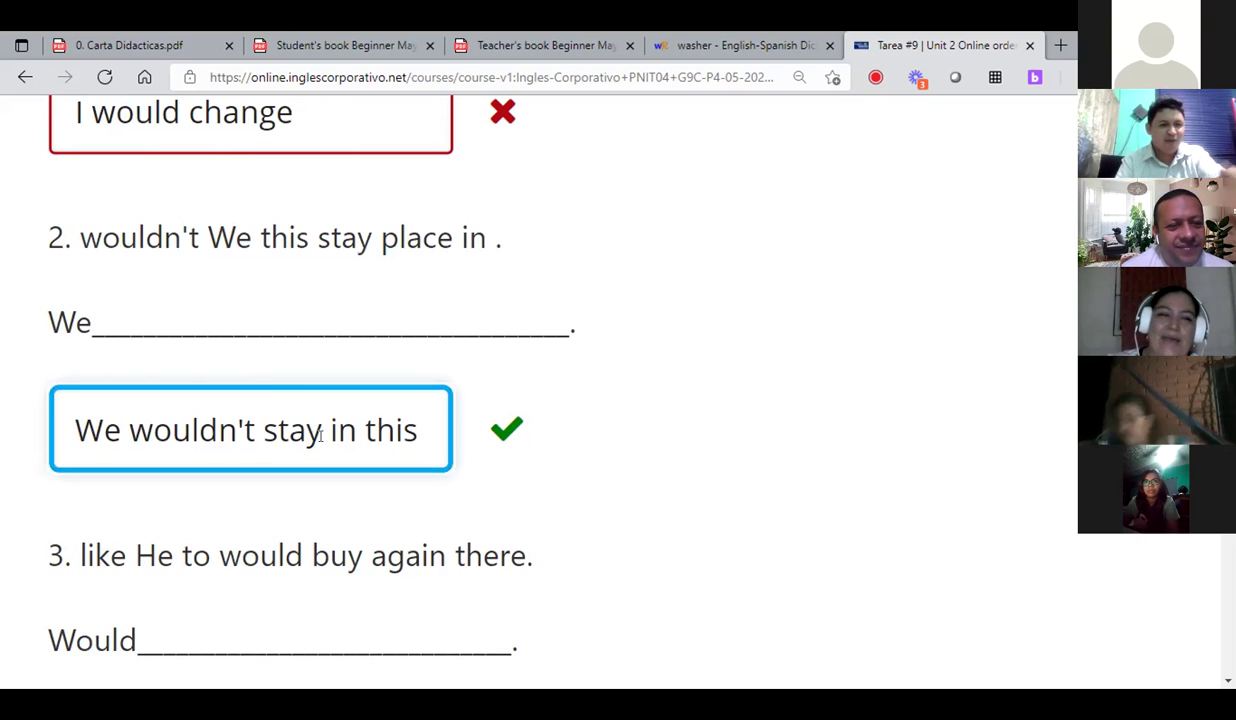
click(505, 408)
scroll(505, 408, down, 2)
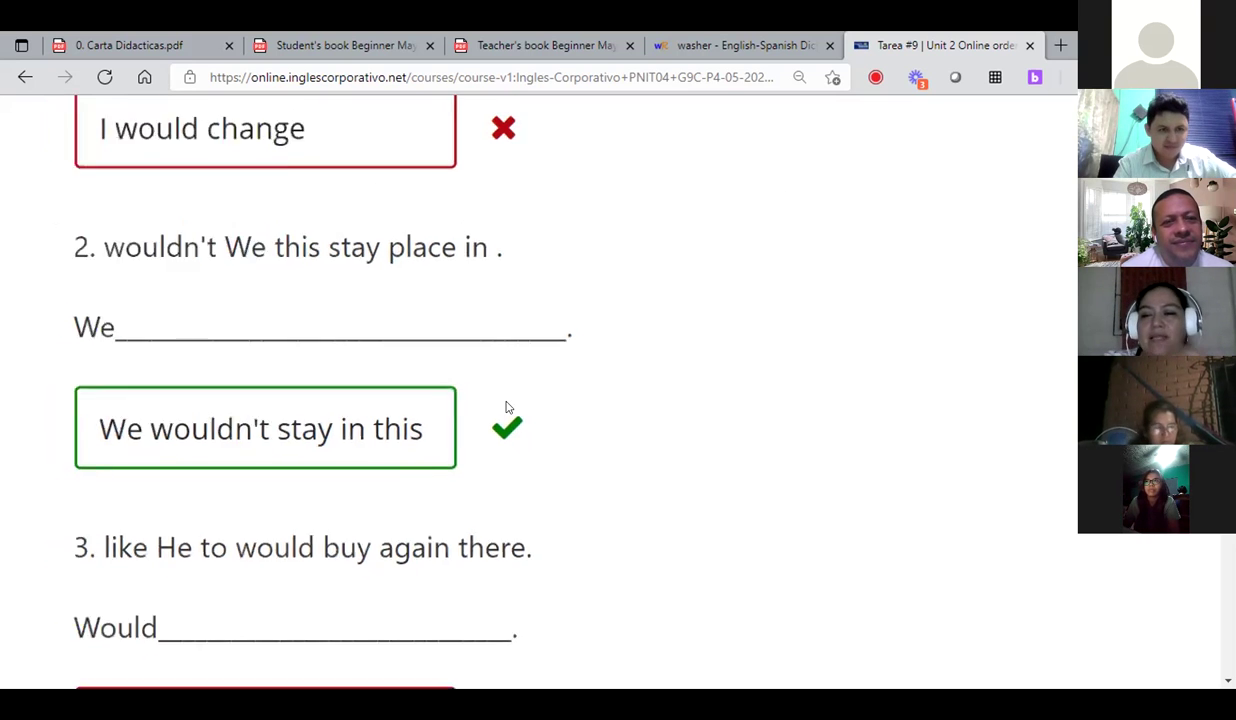
click(396, 428)
scroll(396, 430, right, 3)
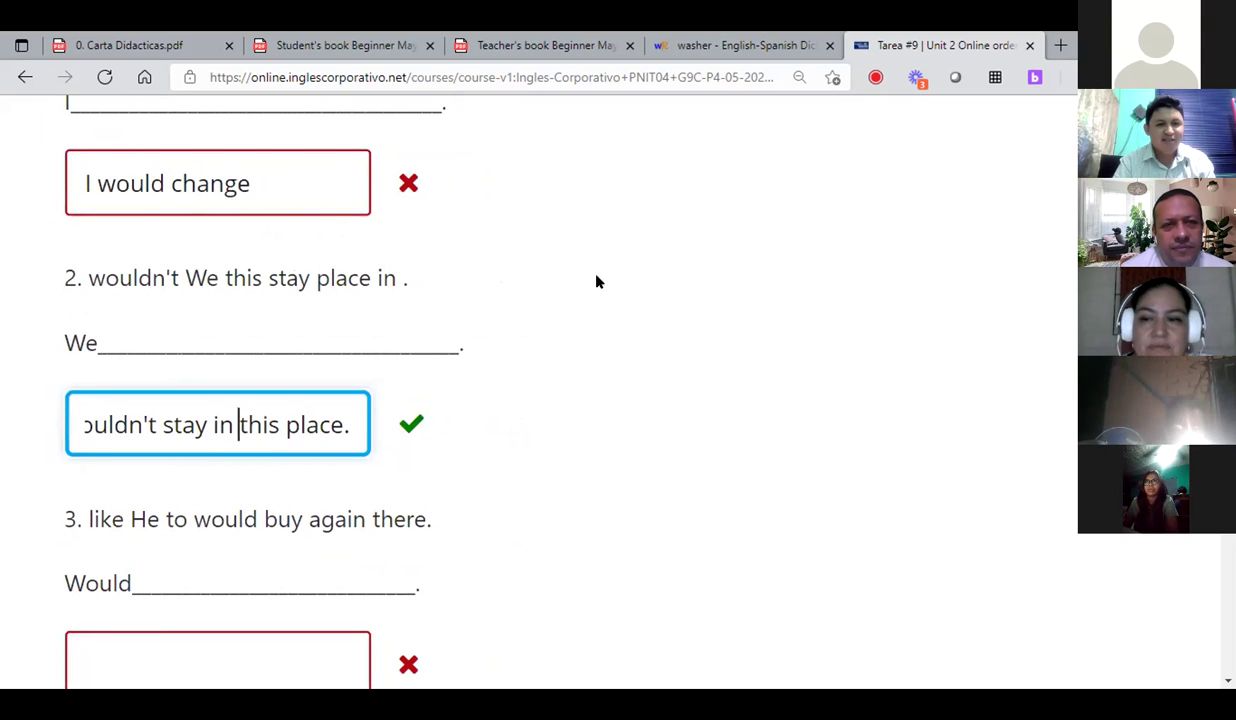
Look over the Tarea #9 page, its score line and the instructions above sentence 1
scroll(478, 420, down, 3)
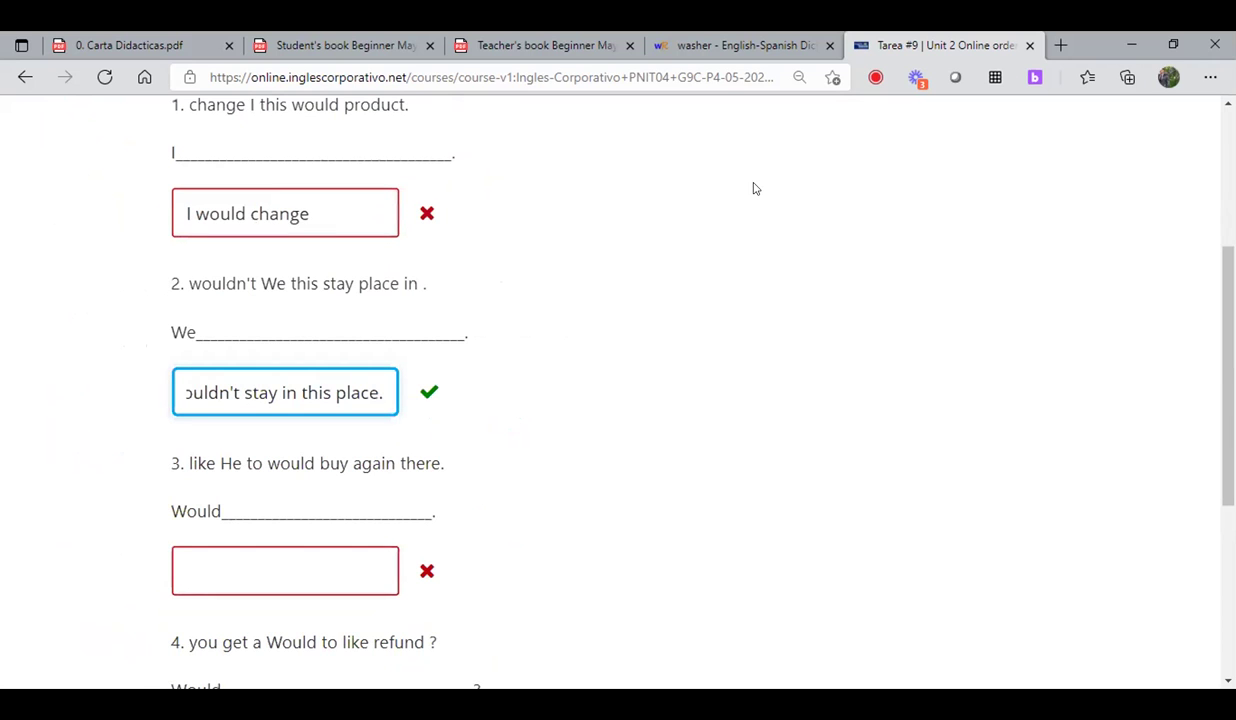
scroll(651, 343, up, 6)
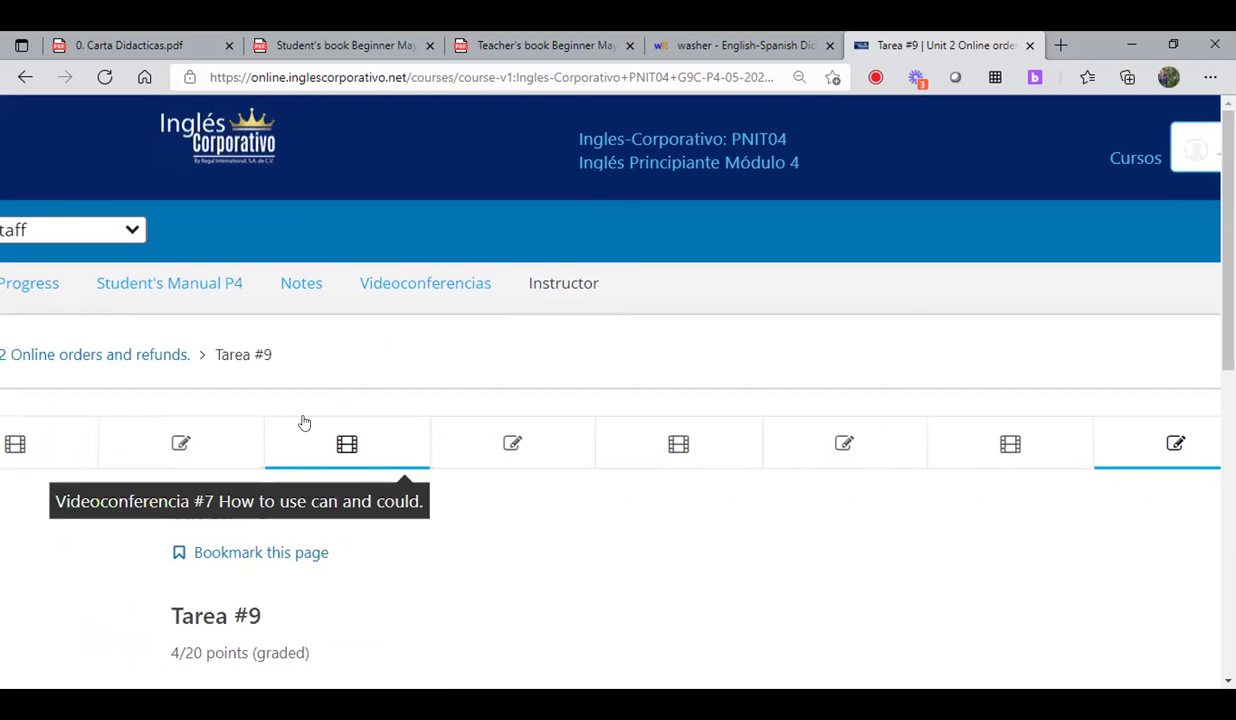
scroll(439, 447, left, 2)
scroll(439, 447, down, 1)
scroll(439, 447, right, 1)
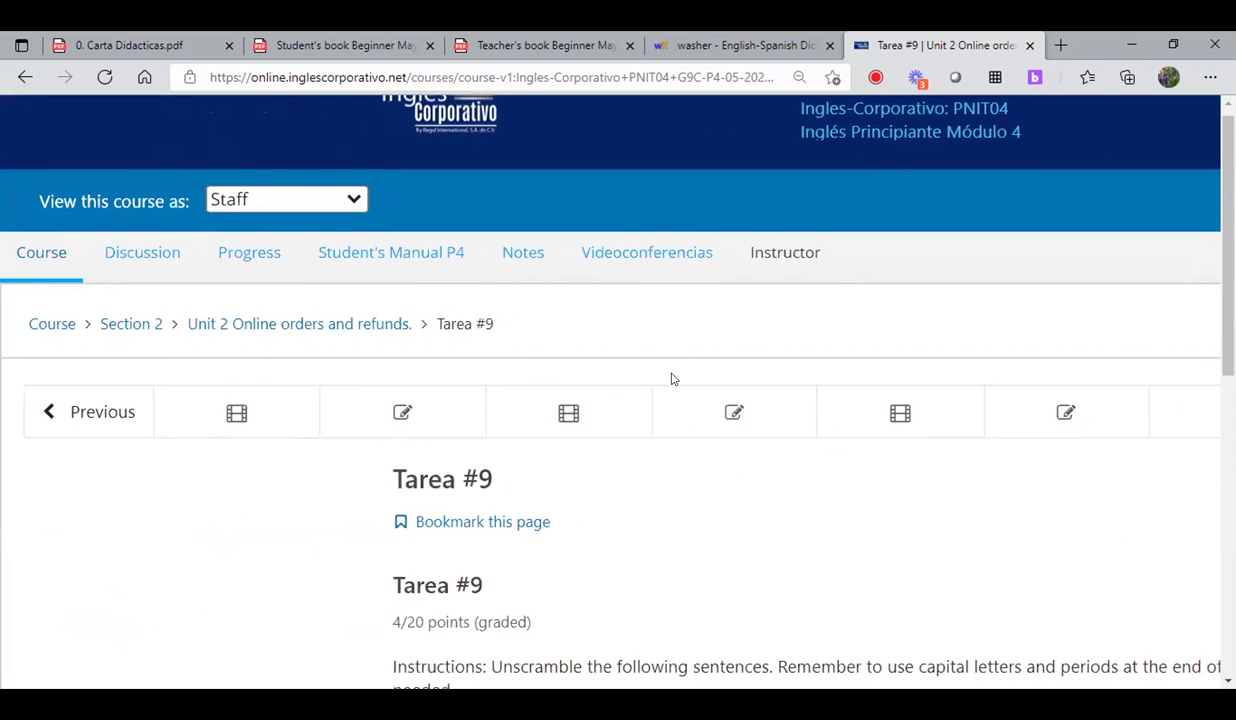
scroll(569, 571, down, 5)
scroll(569, 574, up, 2)
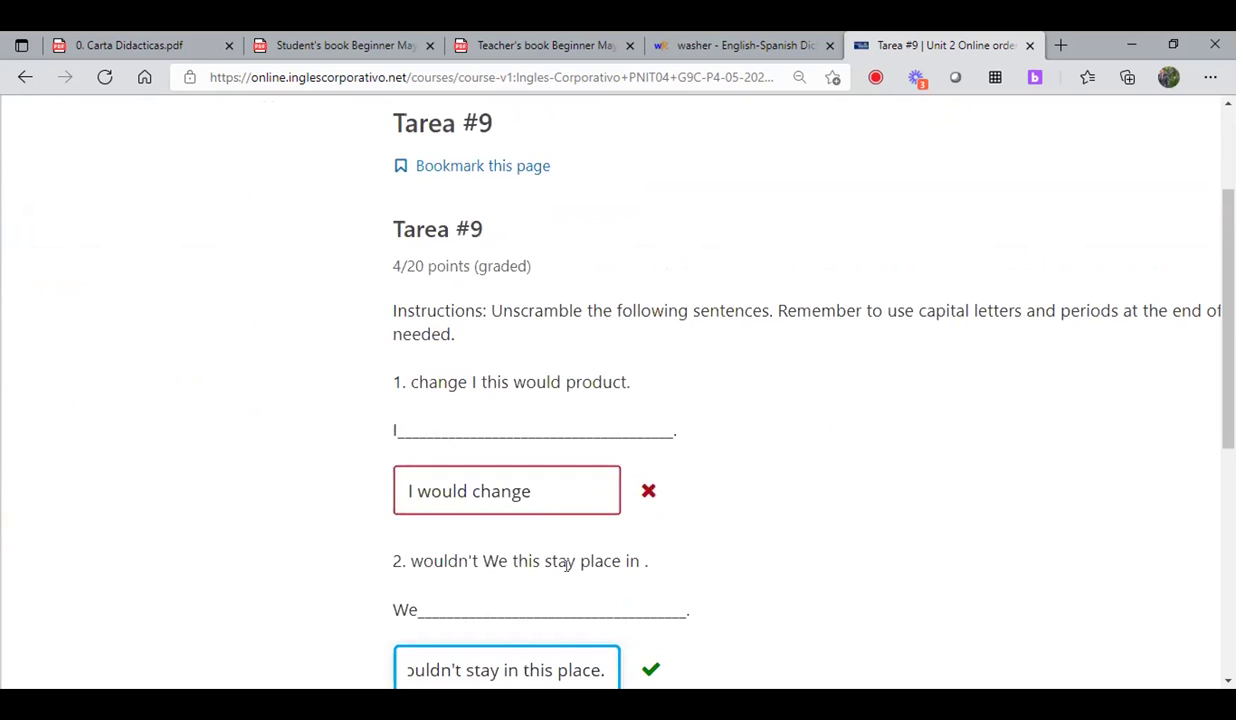
scroll(569, 574, right, 1)
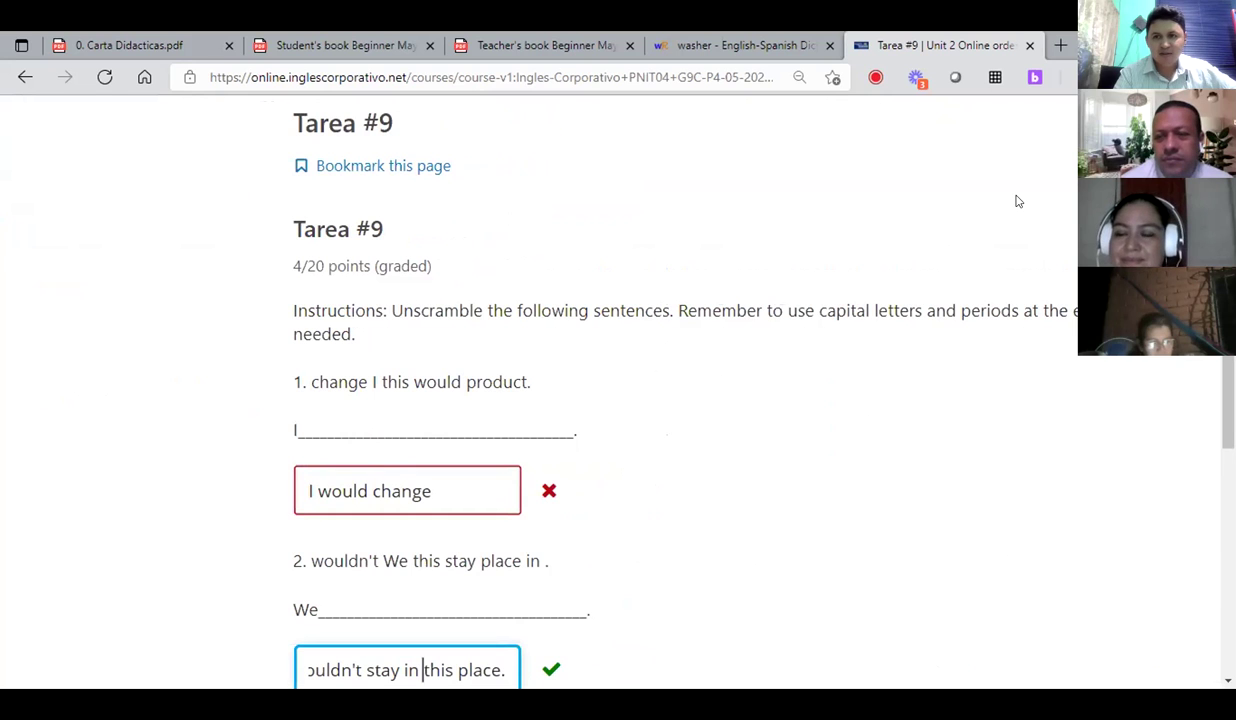
click(587, 267)
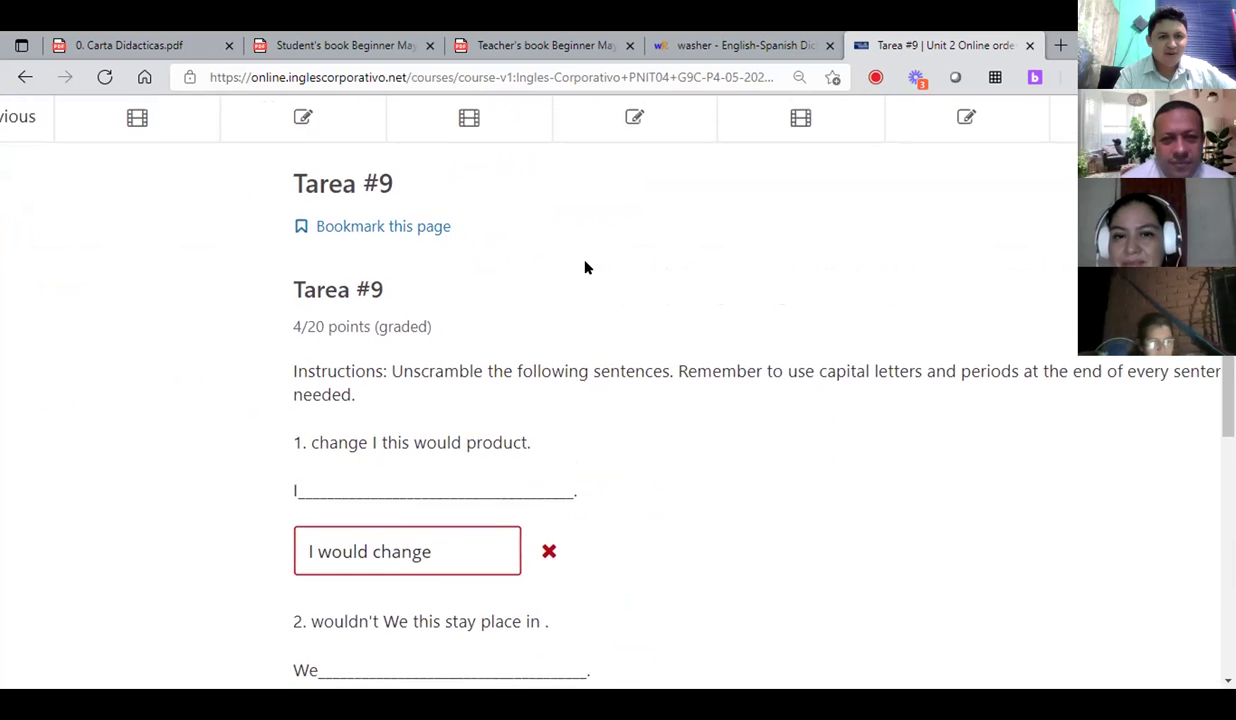
Complete the answer to sentence 1 by adding "this product" after "I would change"
scroll(475, 395, down, 1)
click(441, 410)
drag(441, 417, 265, 428)
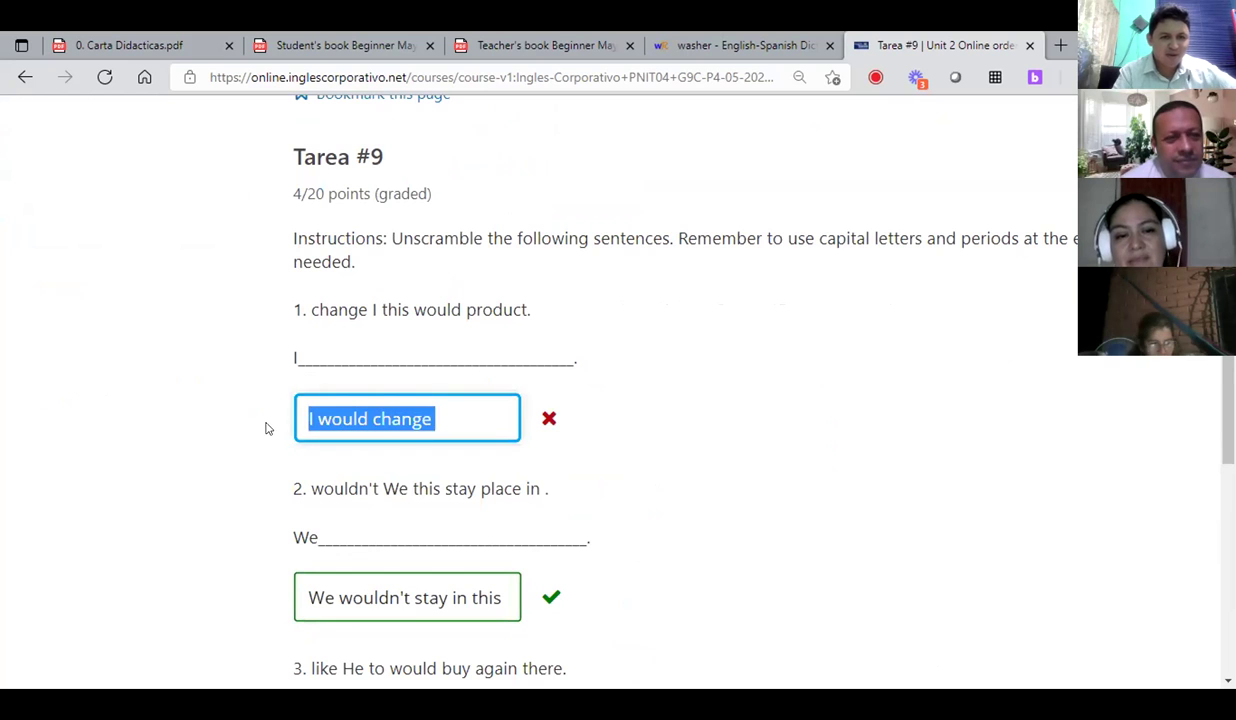
click(441, 407)
text(this produc)
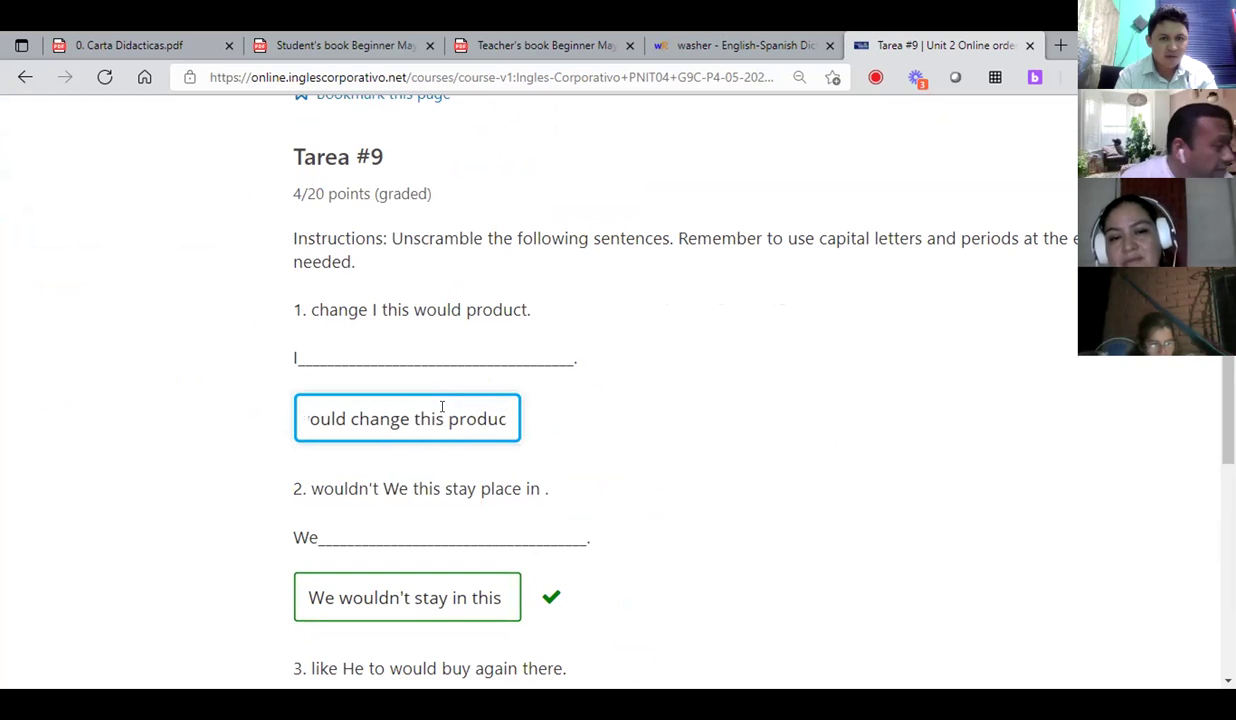
text(t)
key(Home)
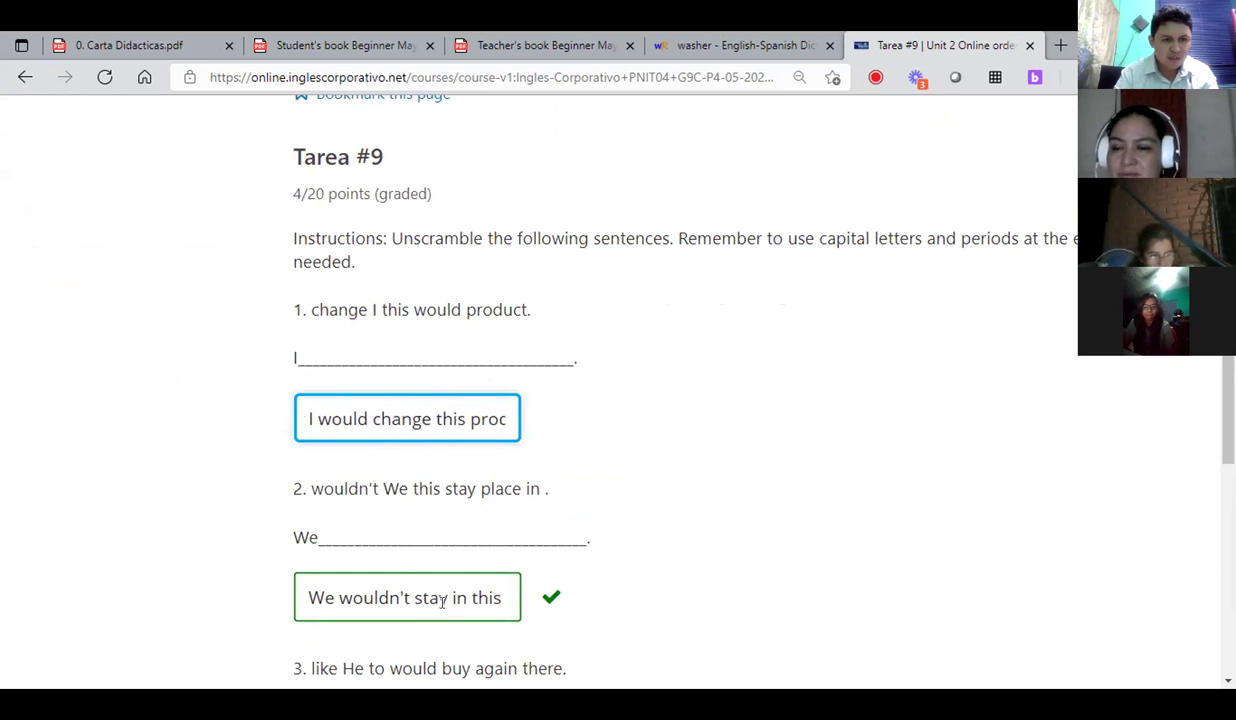
Resubmit the Tarea #9 answers with the completed sentence 1 and check how it is graded
scroll(442, 600, down, 7)
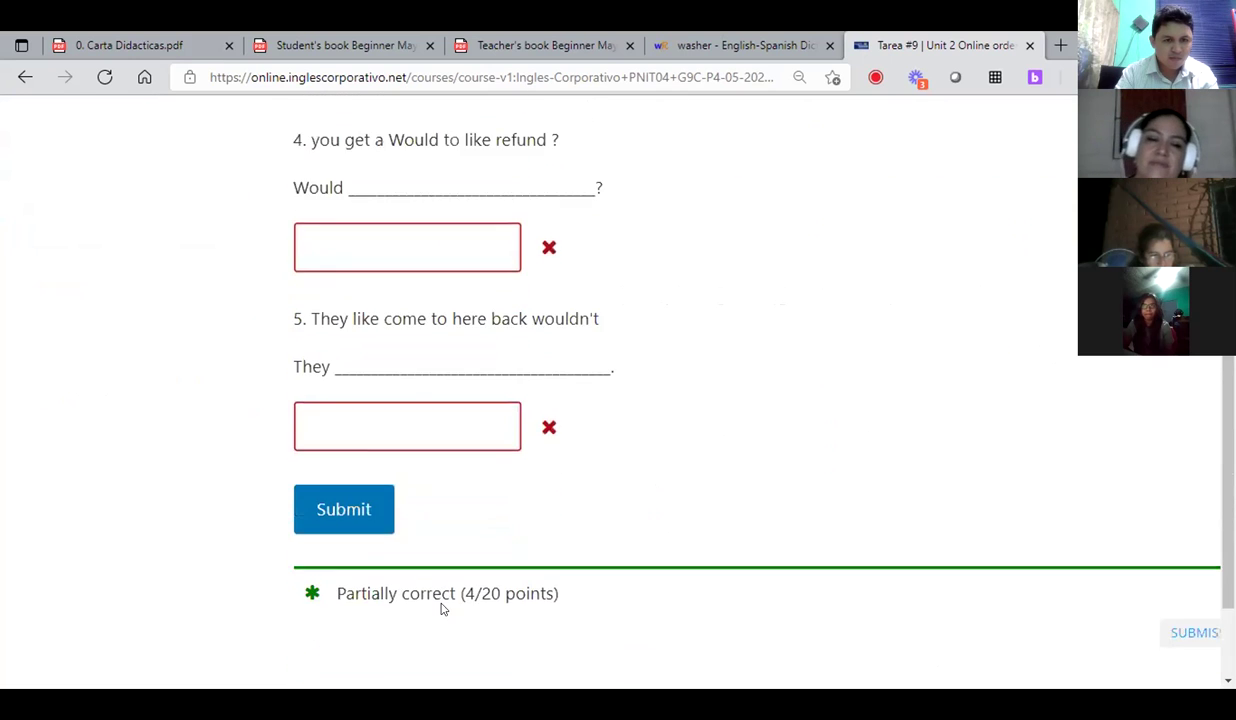
scroll(443, 608, down, 1)
click(342, 433)
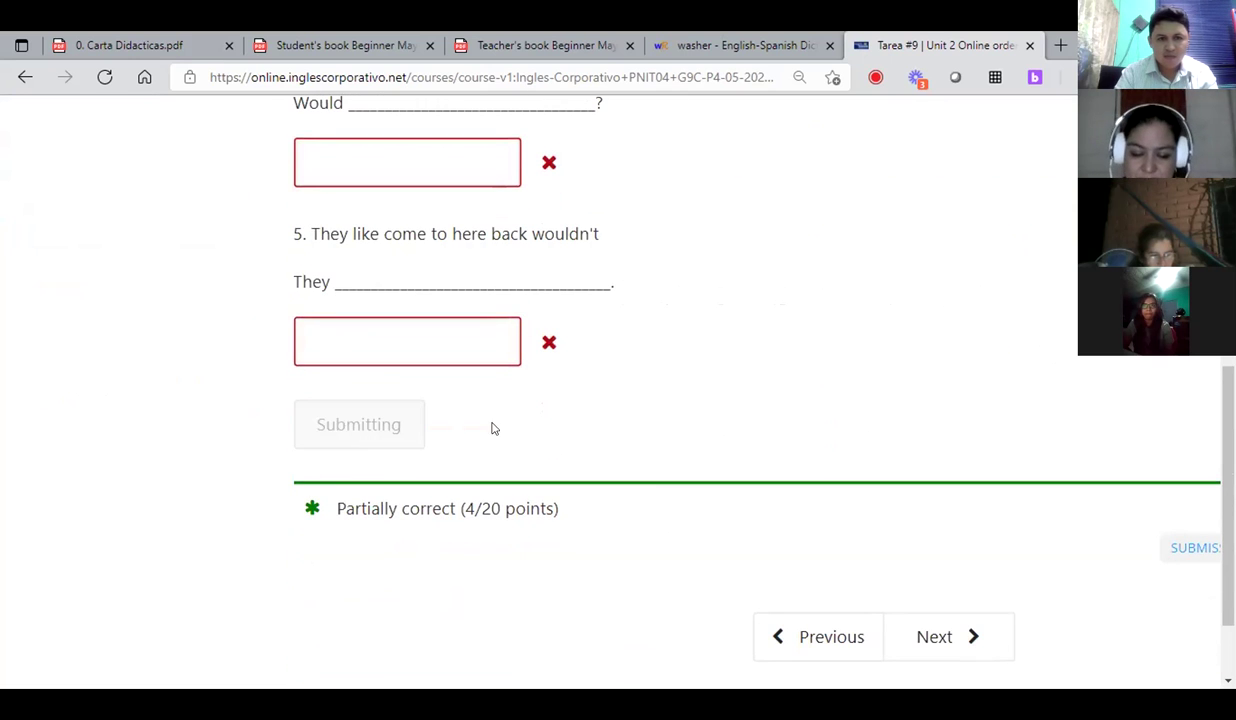
scroll(470, 420, up, 10)
scroll(466, 420, down, 1)
scroll(464, 414, up, 2)
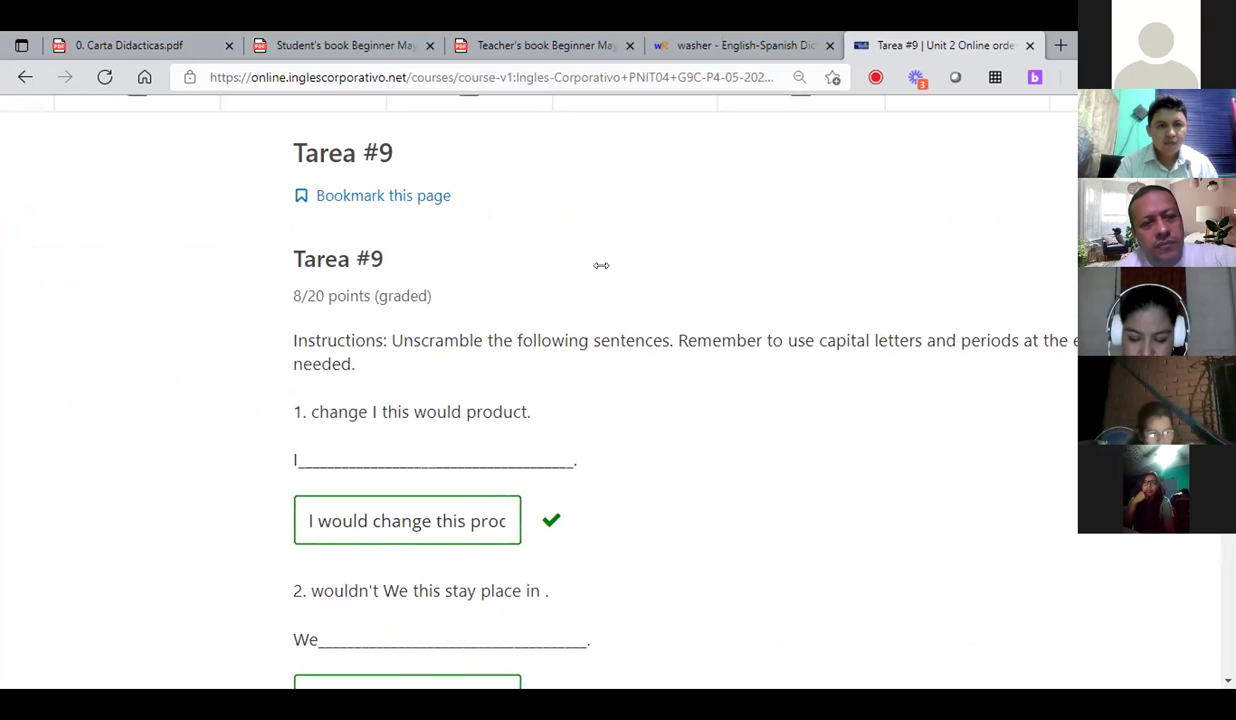
scroll(594, 192, up, 1)
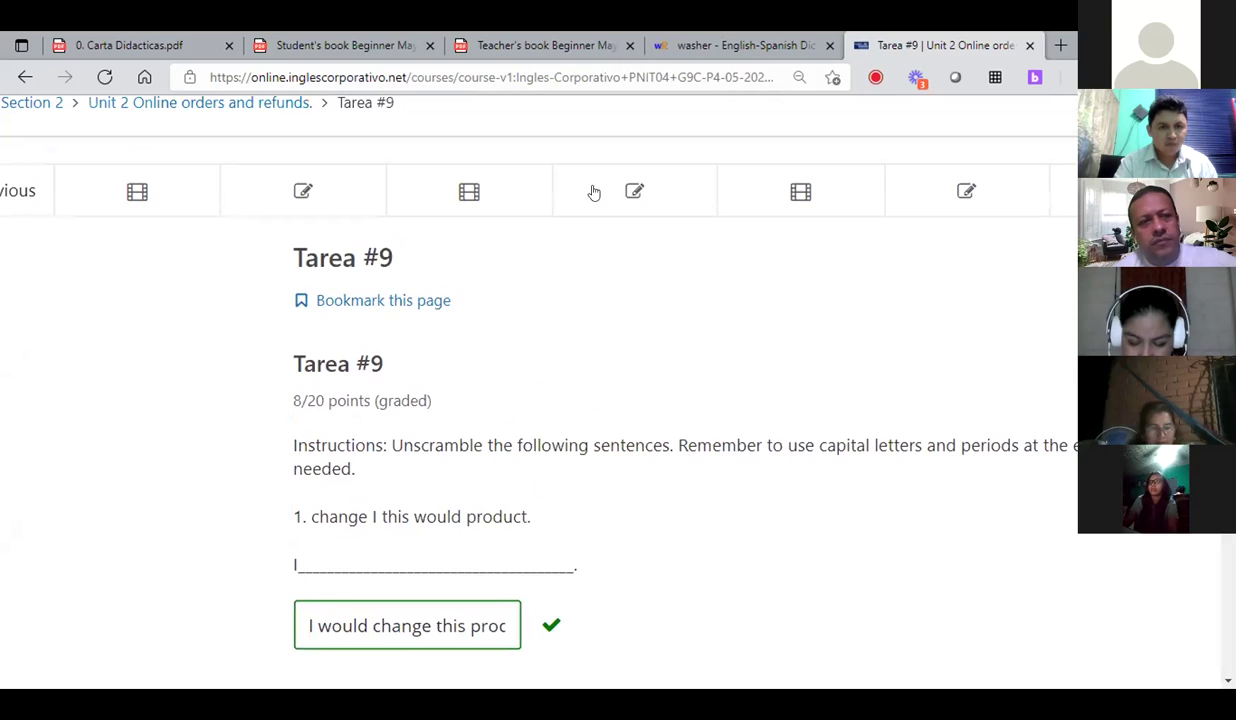
scroll(502, 389, up, 1)
key(ctrl+minus)
key(ctrl+minus)
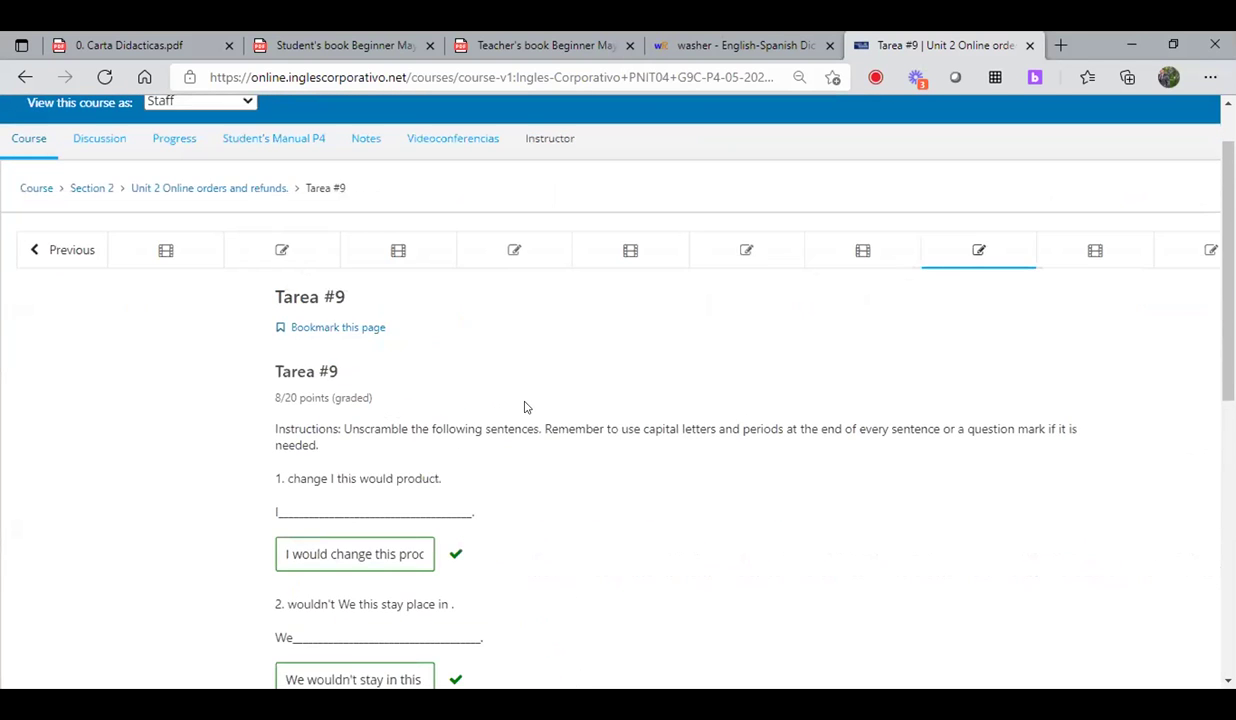
scroll(436, 359, up, 1)
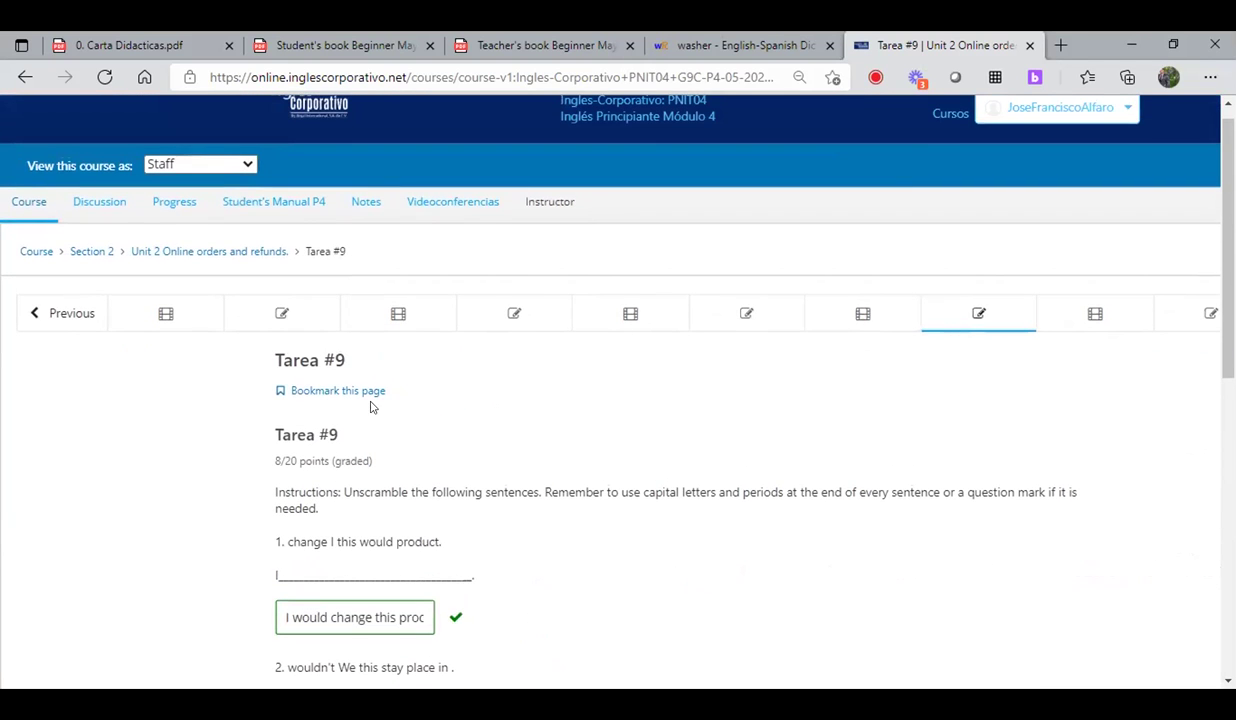
key(ctrl+minus)
key(ctrl+minus)
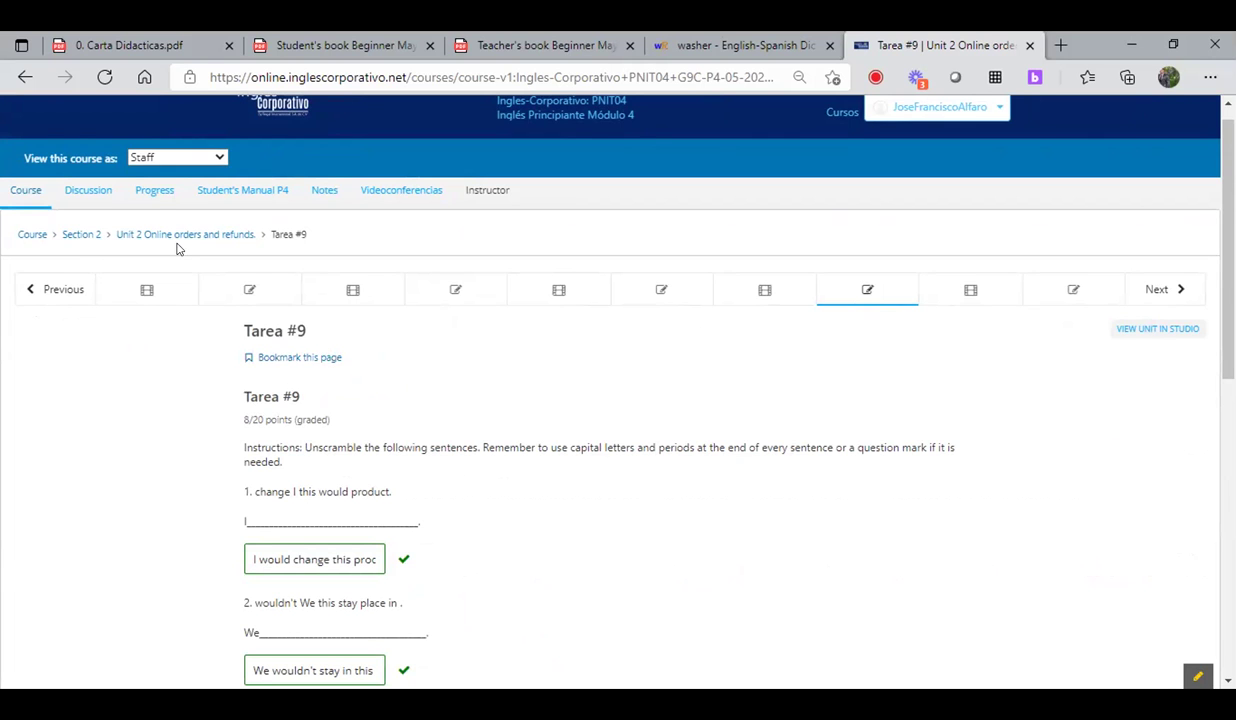
key(ctrl+plus)
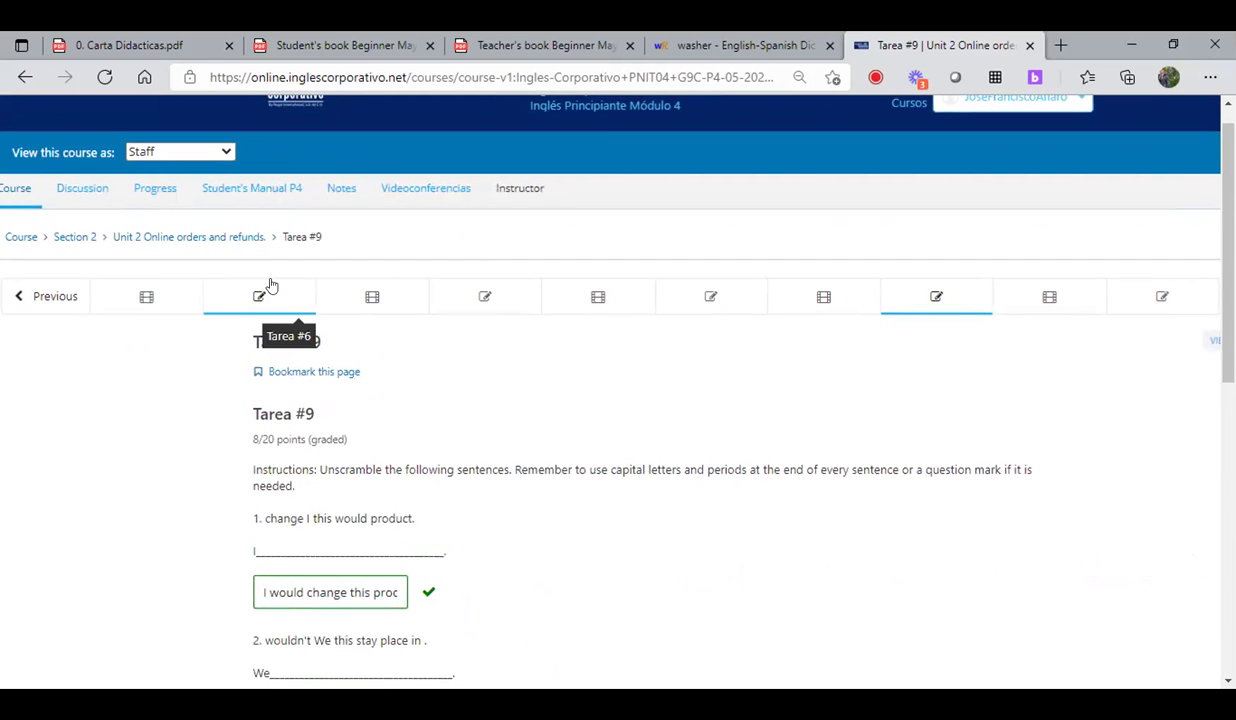
key(ctrl+plus)
key(ctrl+plus)
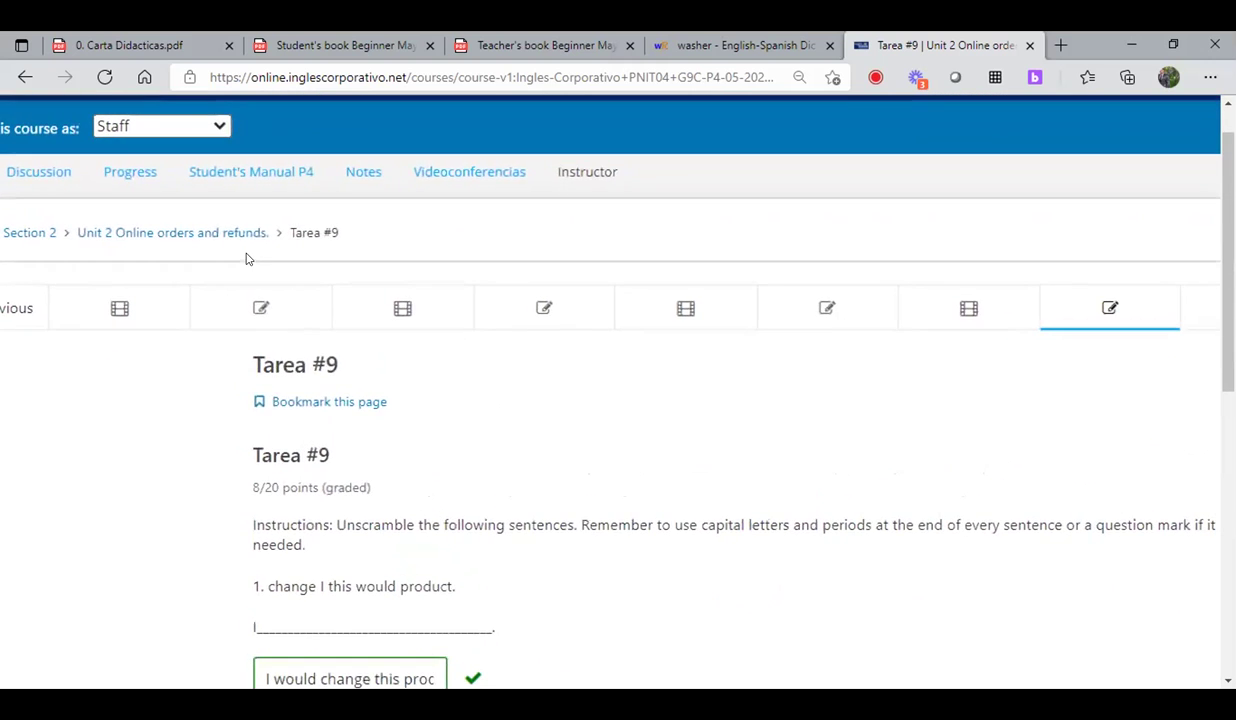
scroll(380, 357, left, 1)
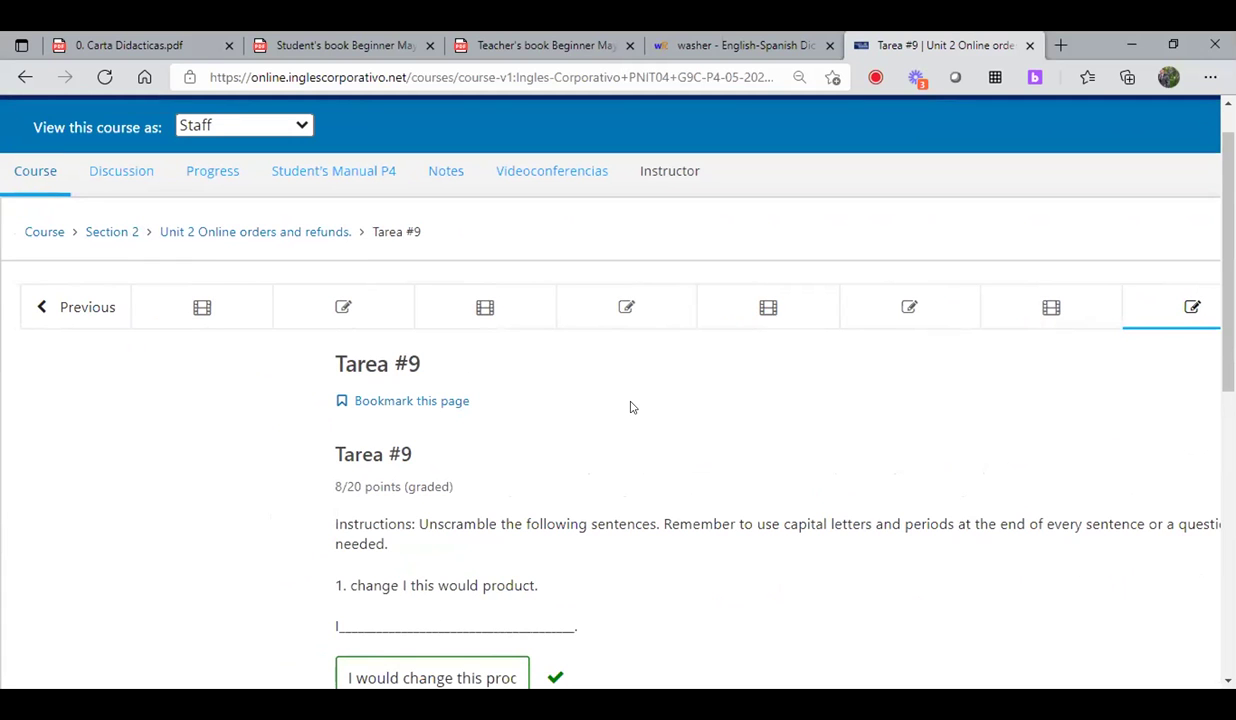
key(ctrl+minus)
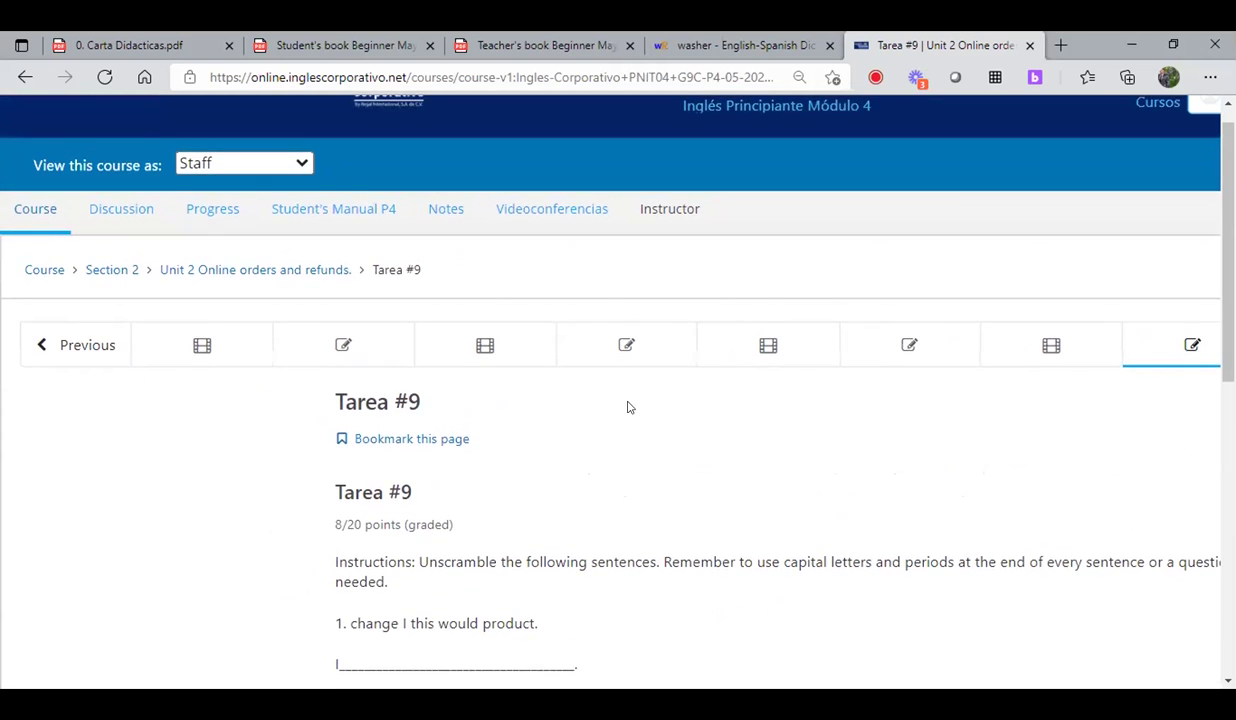
key(ctrl+minus)
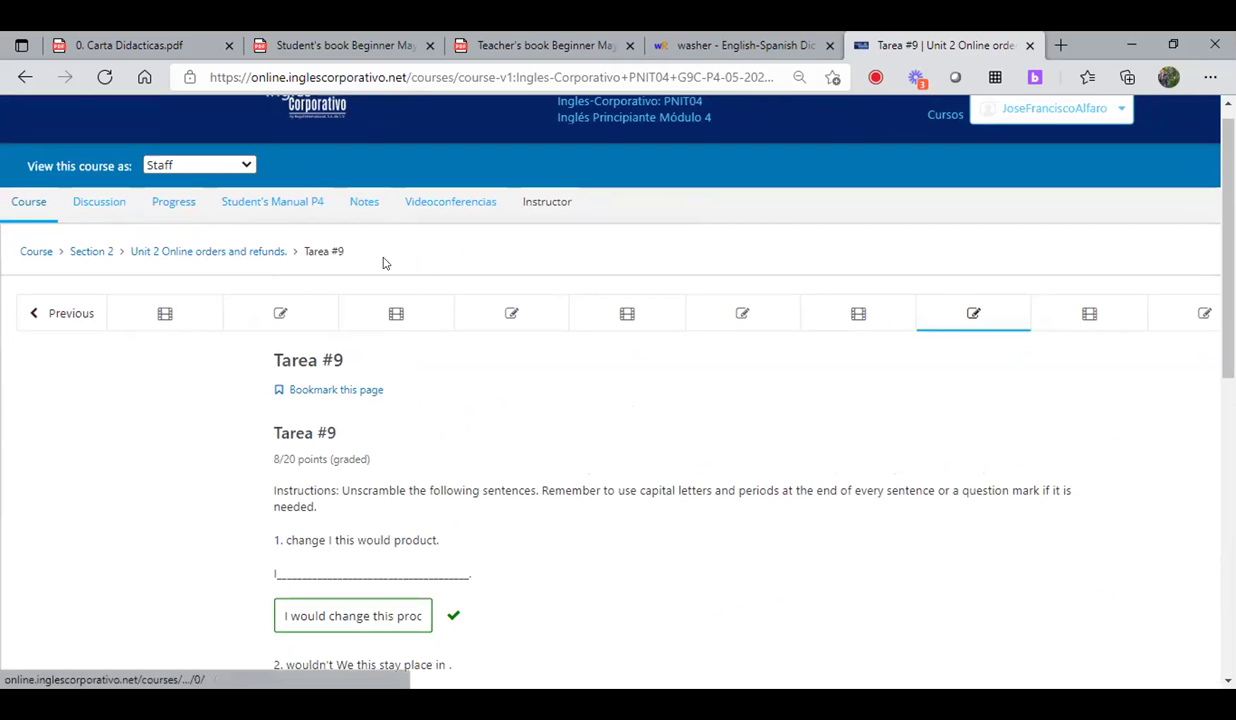
scroll(475, 430, down, 1)
scroll(60, 241, up, 1)
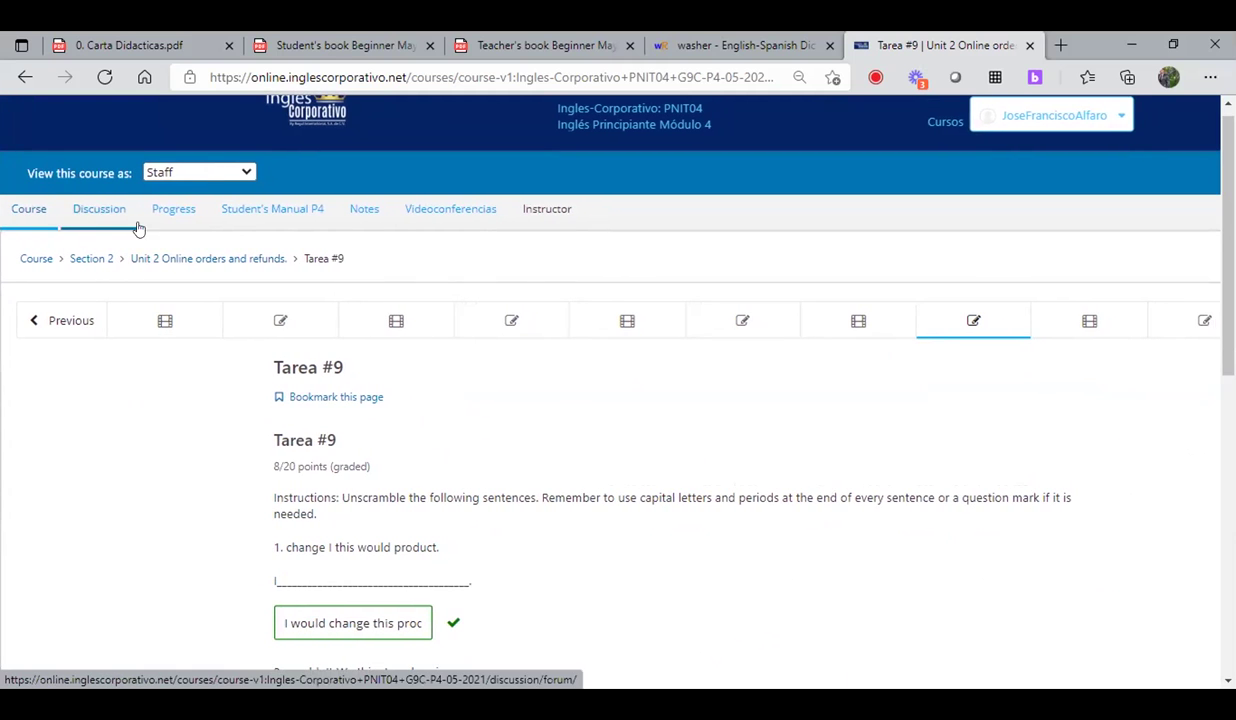
Switch to the "Module 4-May 20-21 Original" presentation in PowerPoint and open slide 37, One-on-One Sessions
click(33, 258)
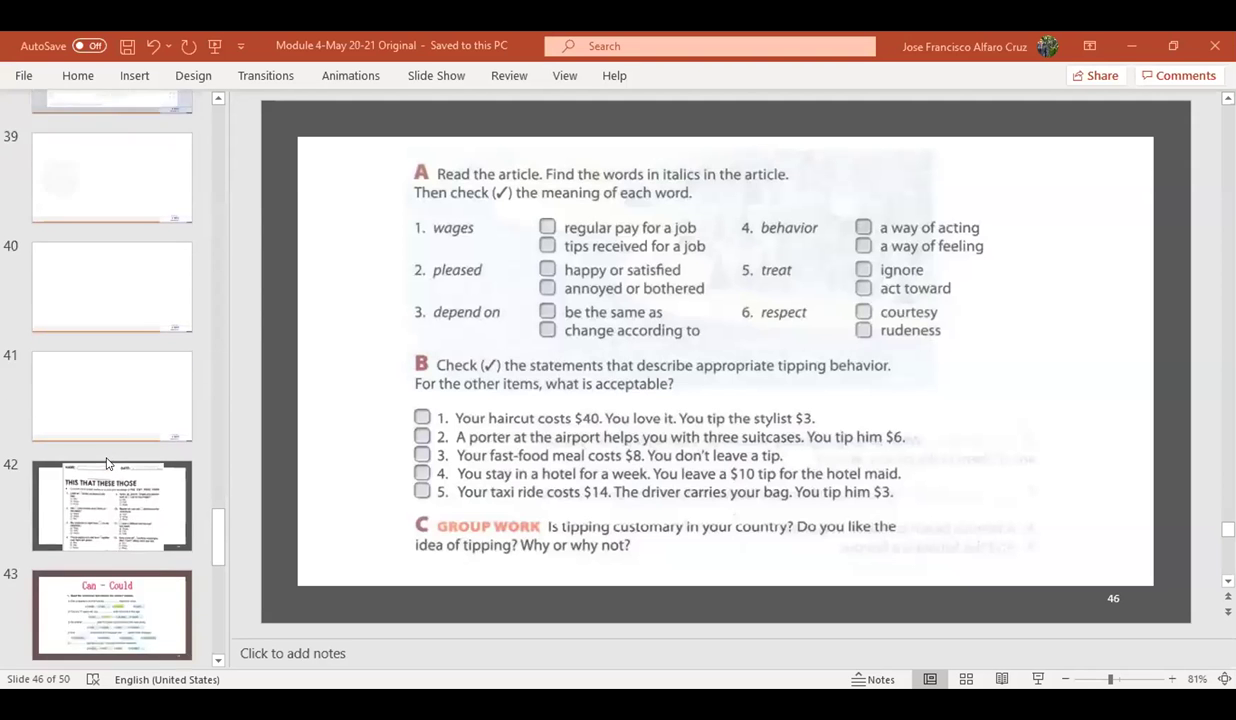
scroll(107, 462, down, 3)
scroll(118, 400, up, 4)
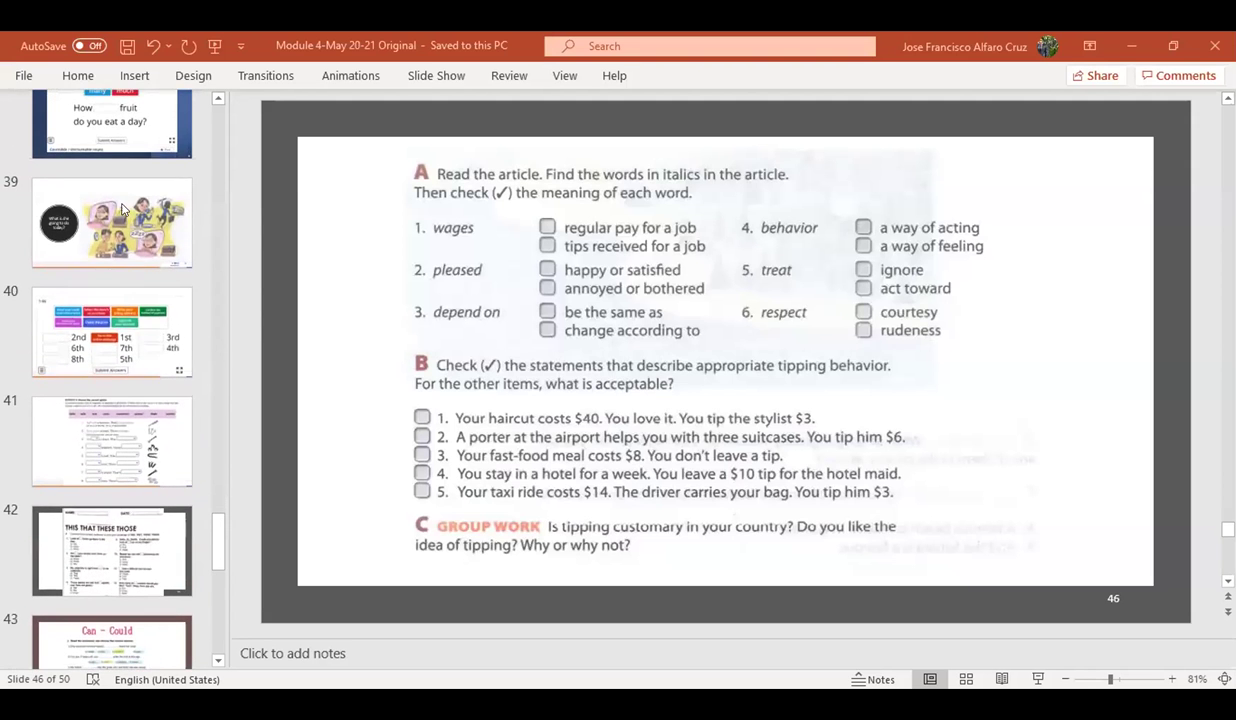
scroll(122, 208, up, 2)
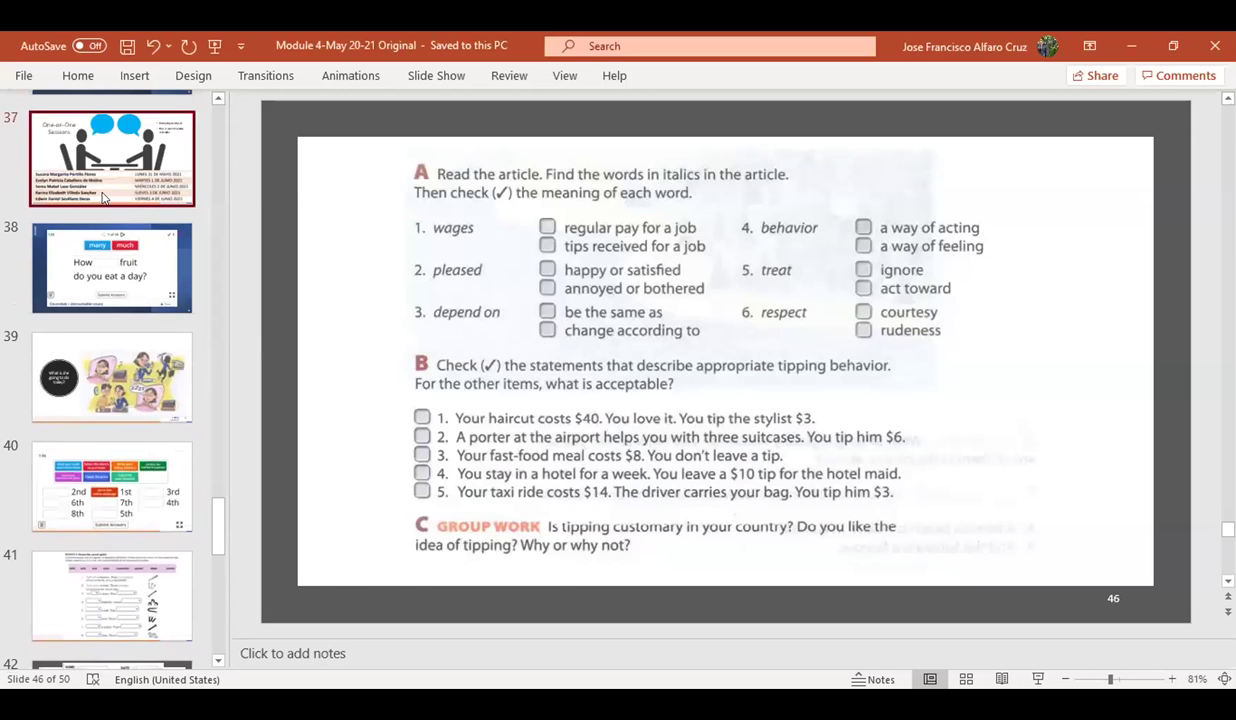
click(110, 160)
scroll(103, 272, up, 3)
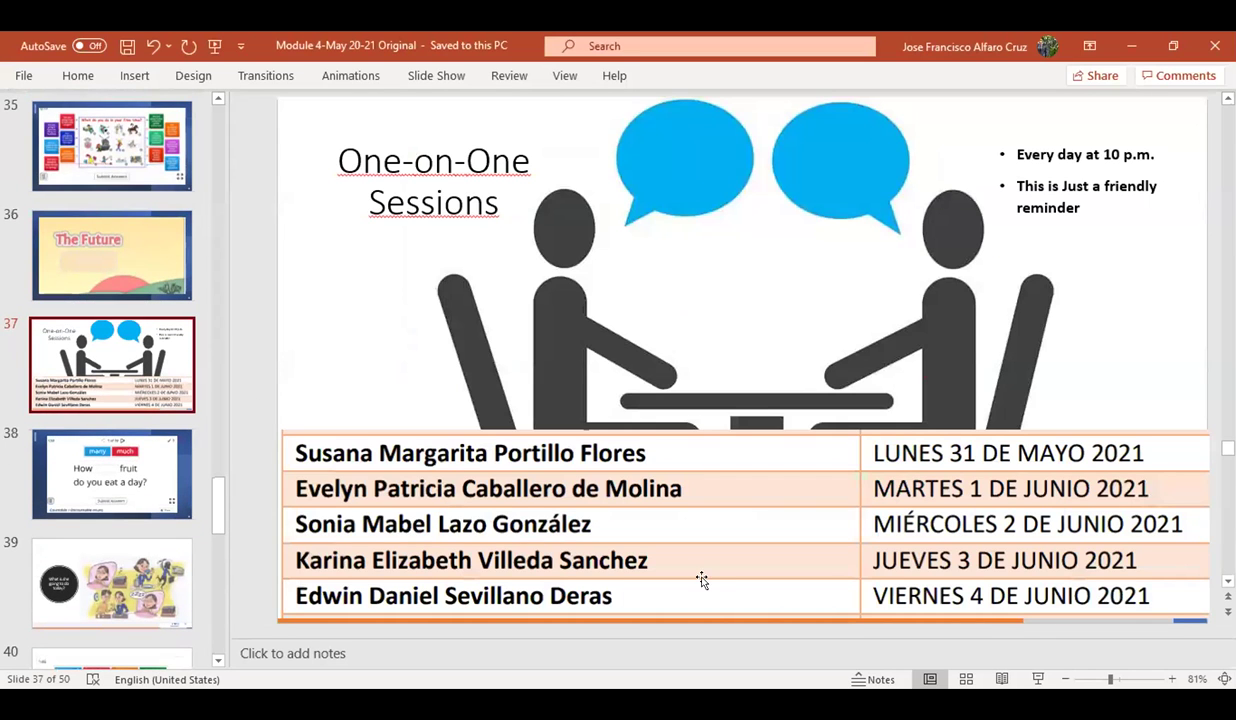